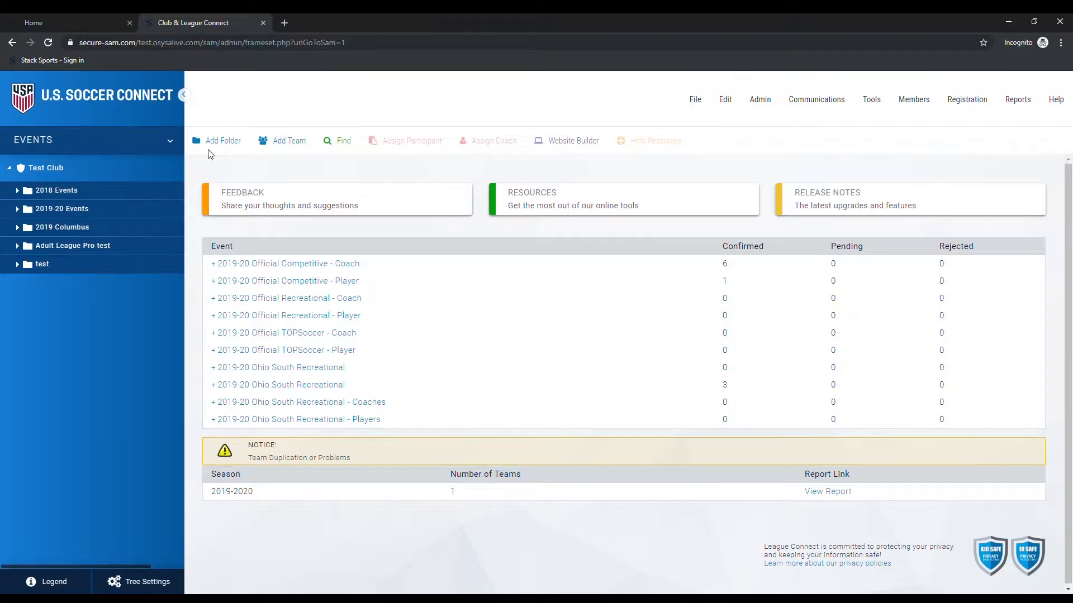
Step: Enter the admin login address test.osysalive.com/sam in a new browser tab without loading it
click(285, 22)
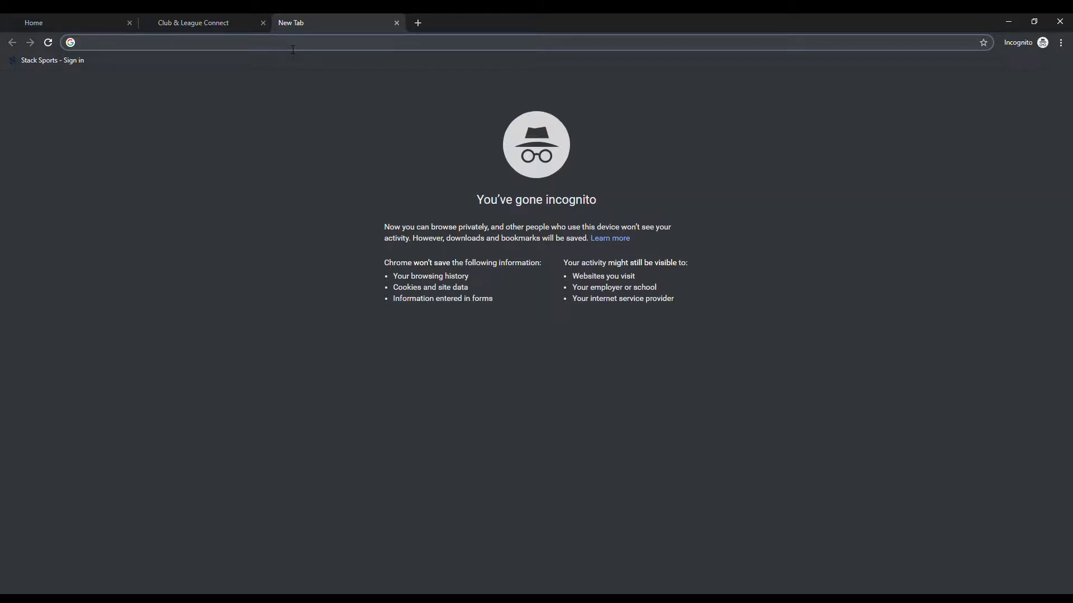
text(test)
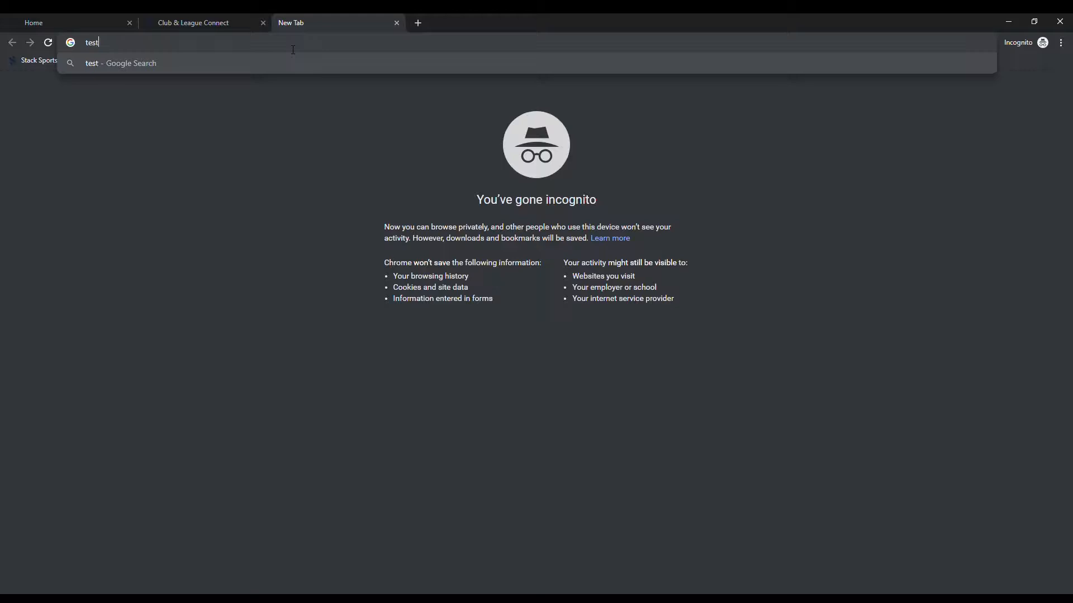
text(.osysalive.com/sam)
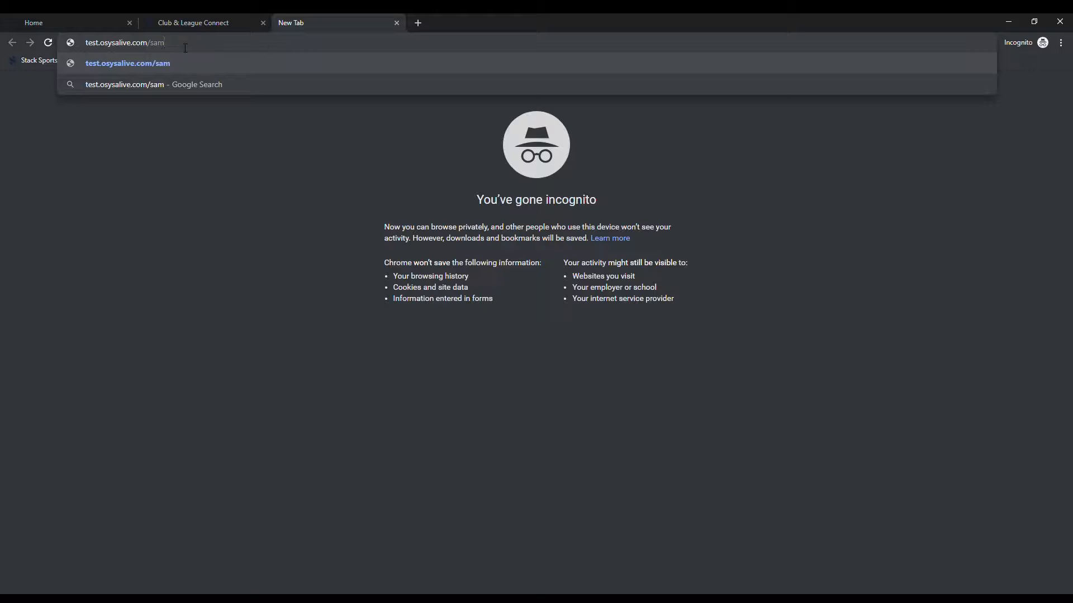
double_click(93, 49)
click(131, 43)
Step: Load osysa.com in another new browser tab and open its Stack Directory page under Player/Coach Carding
click(417, 23)
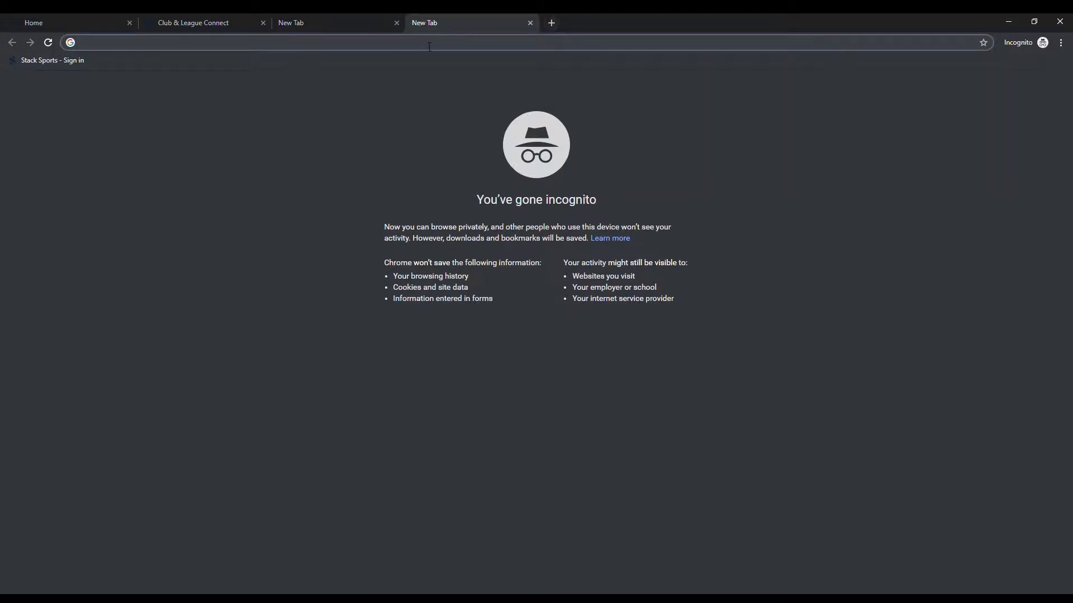
text(osysa.com)
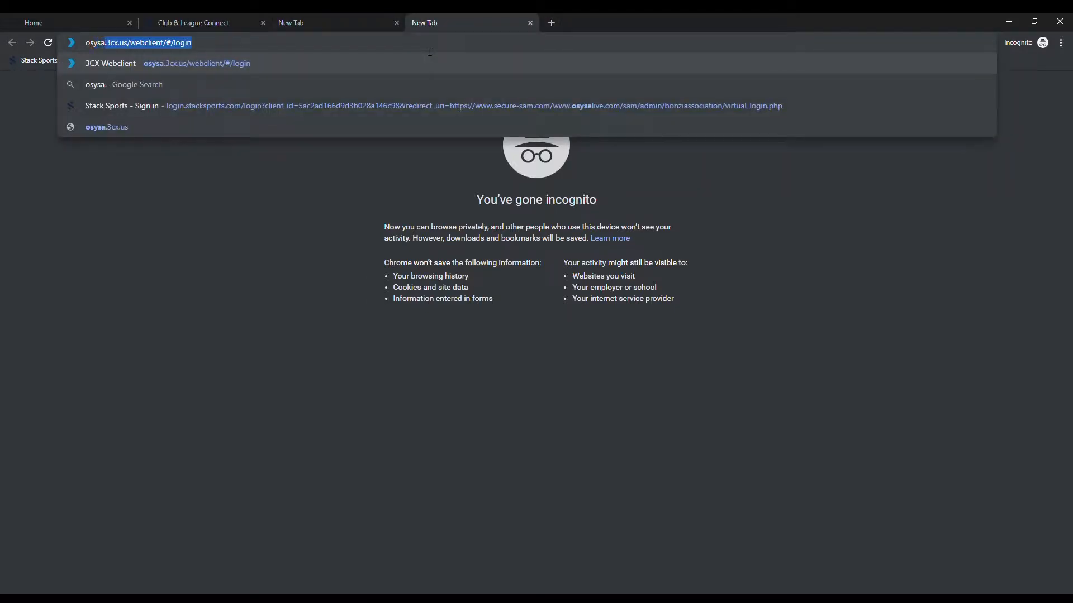
key(Delete)
key(Return)
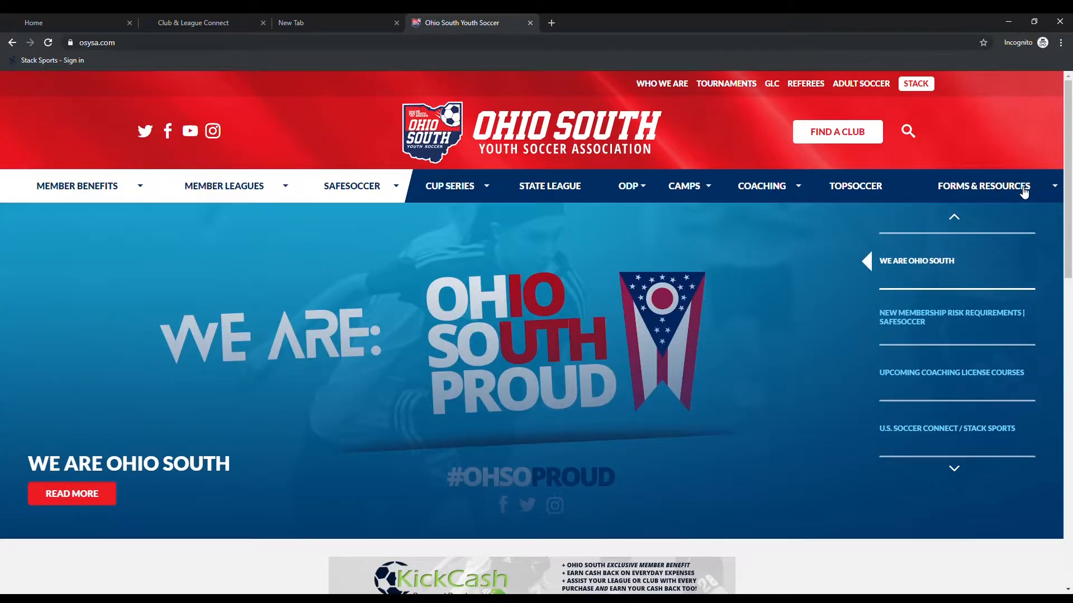
click(1024, 192)
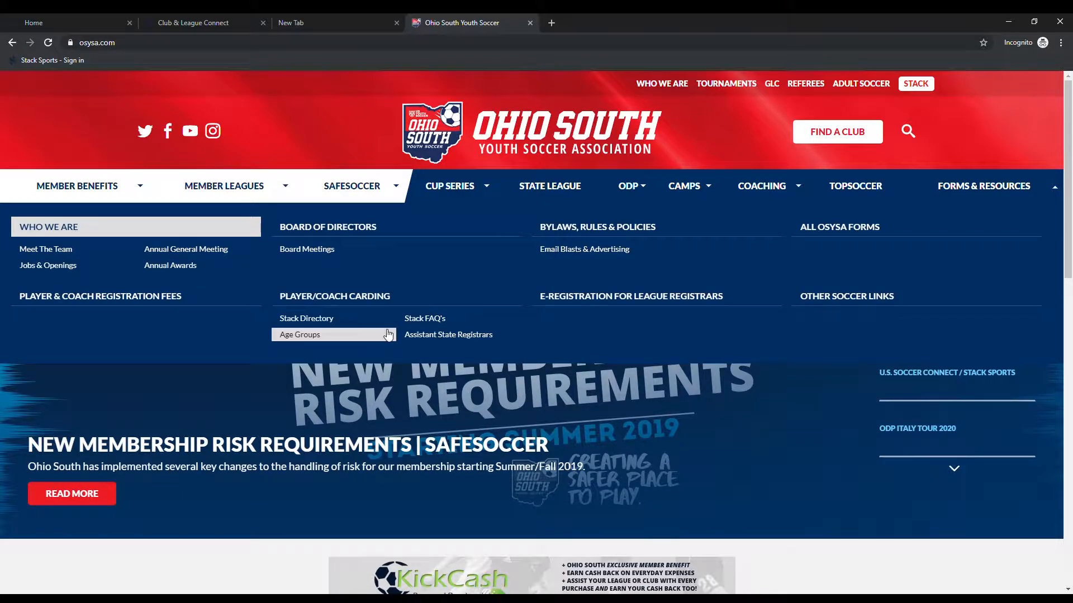
click(415, 323)
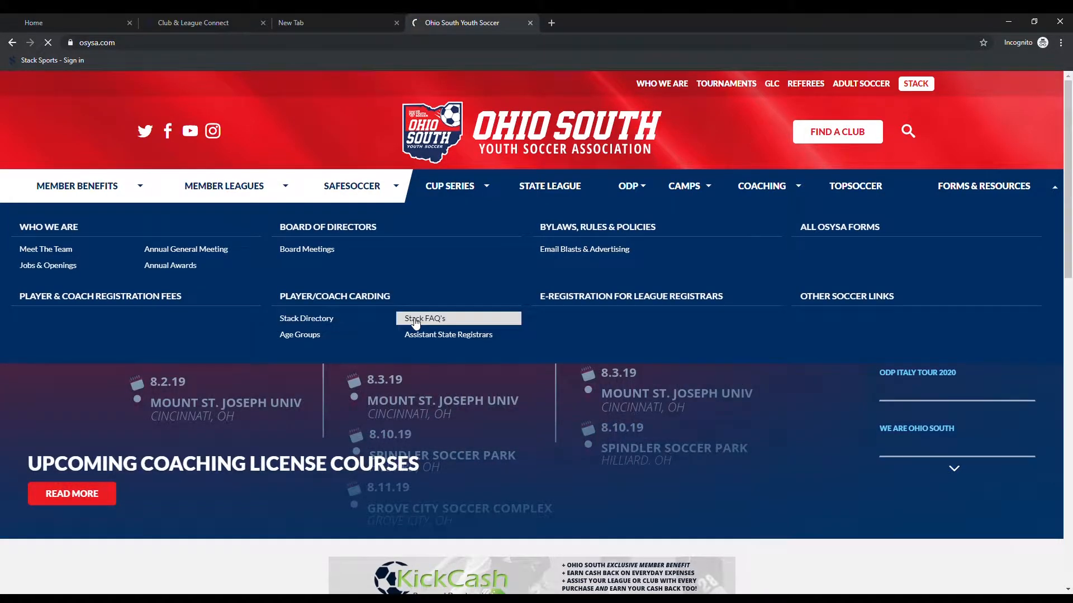
Step: Look through the Stack Directory table for the clubs' parent and coach login and admin login addresses
scroll(635, 312, down, 3)
scroll(637, 310, down, 2)
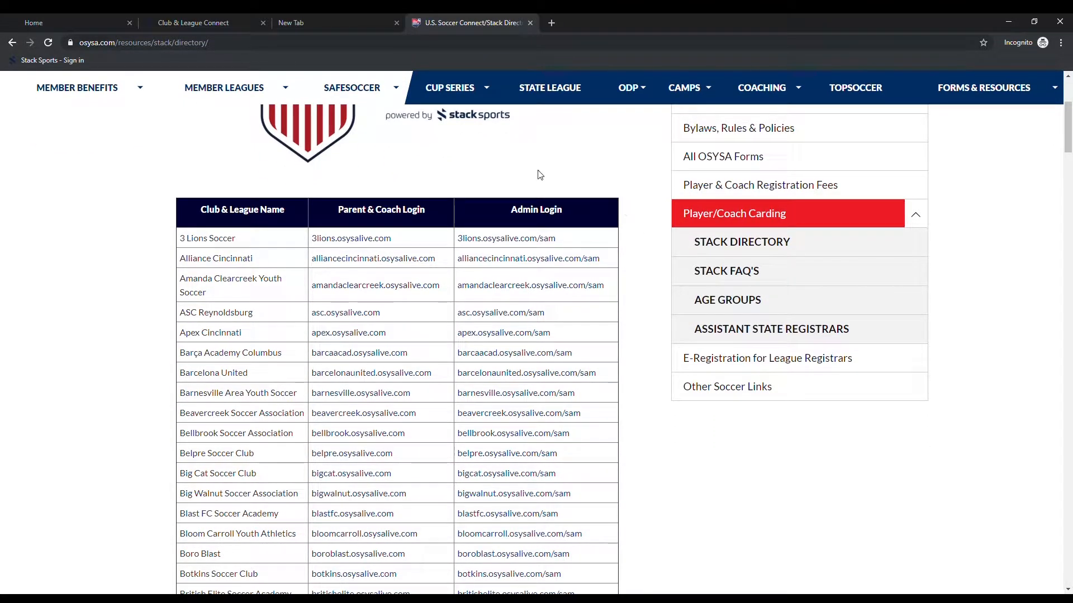
scroll(541, 306, down, 4)
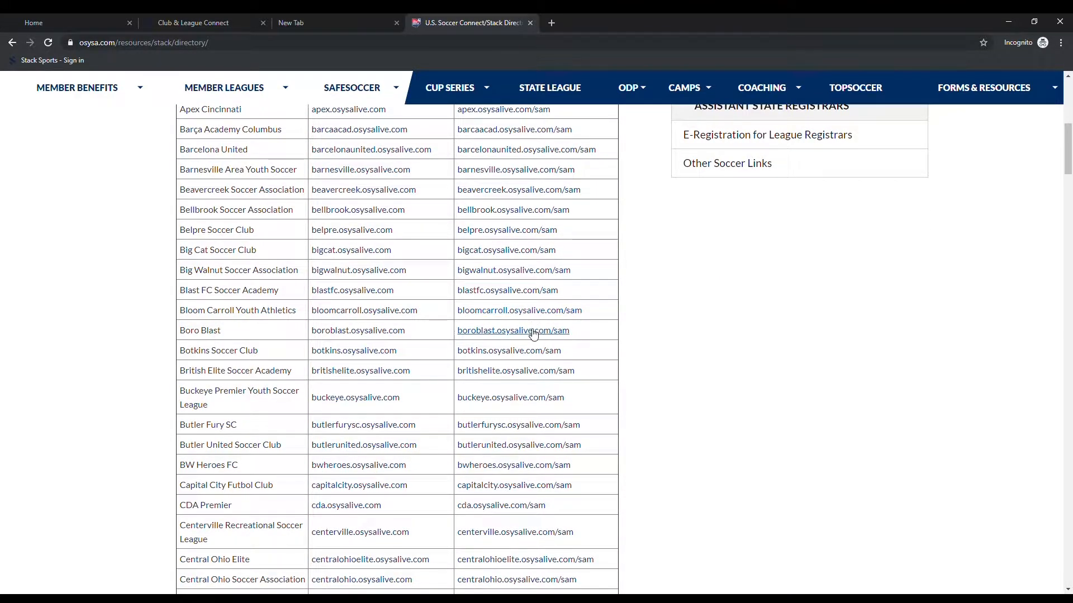
scroll(572, 357, down, 3)
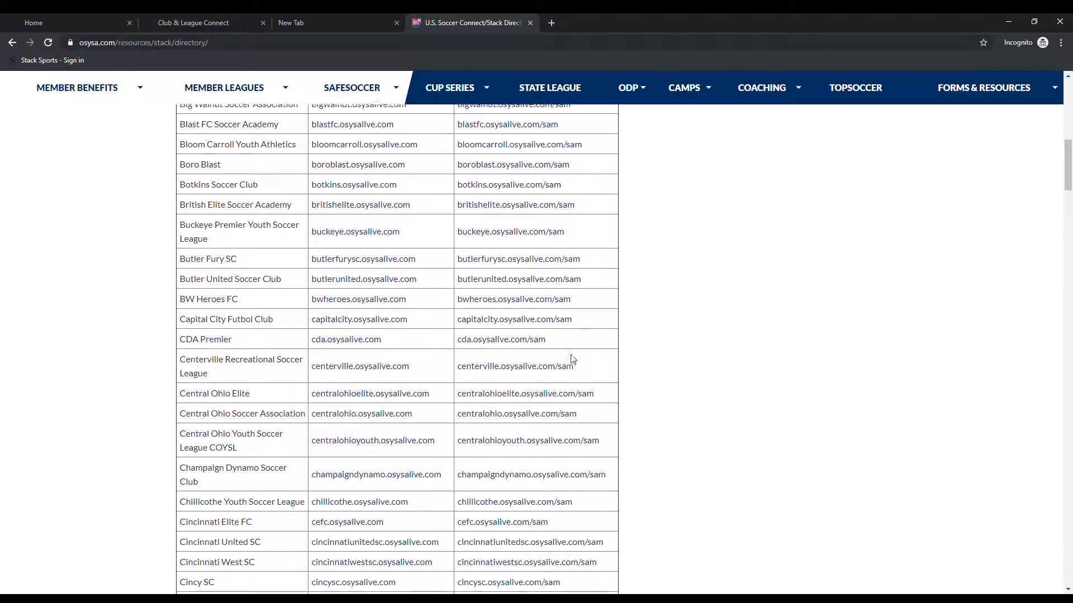
scroll(570, 357, up, 7)
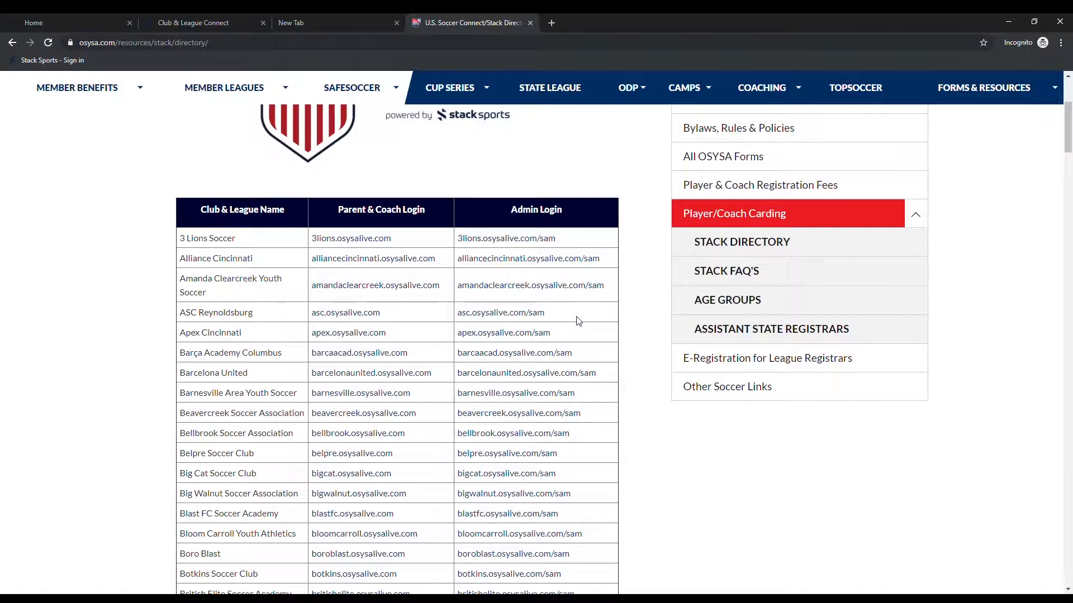
scroll(578, 321, down, 4)
scroll(578, 321, down, 6)
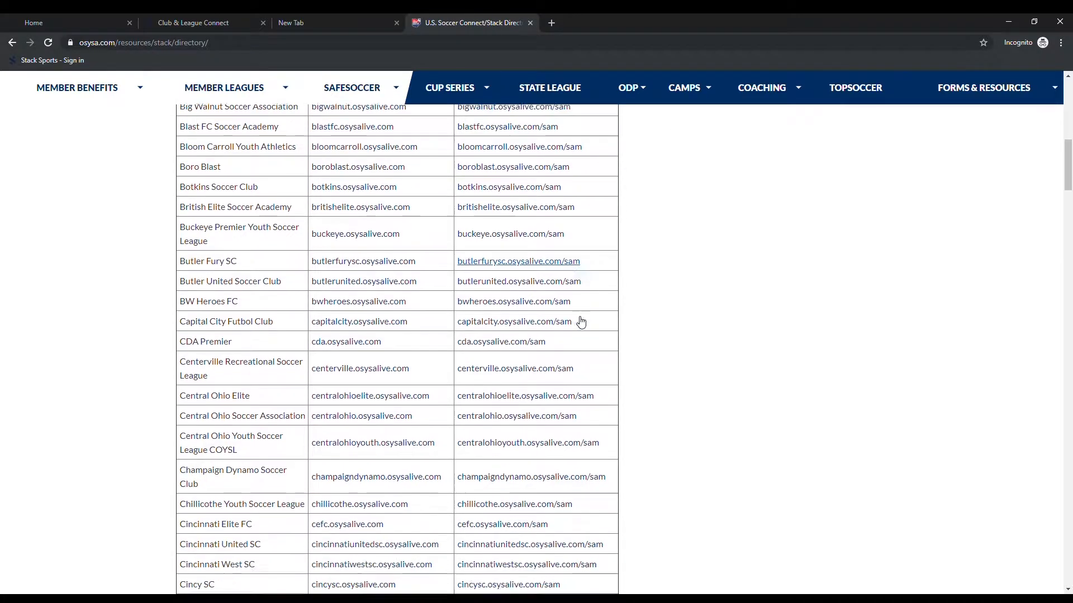
scroll(580, 321, down, 2)
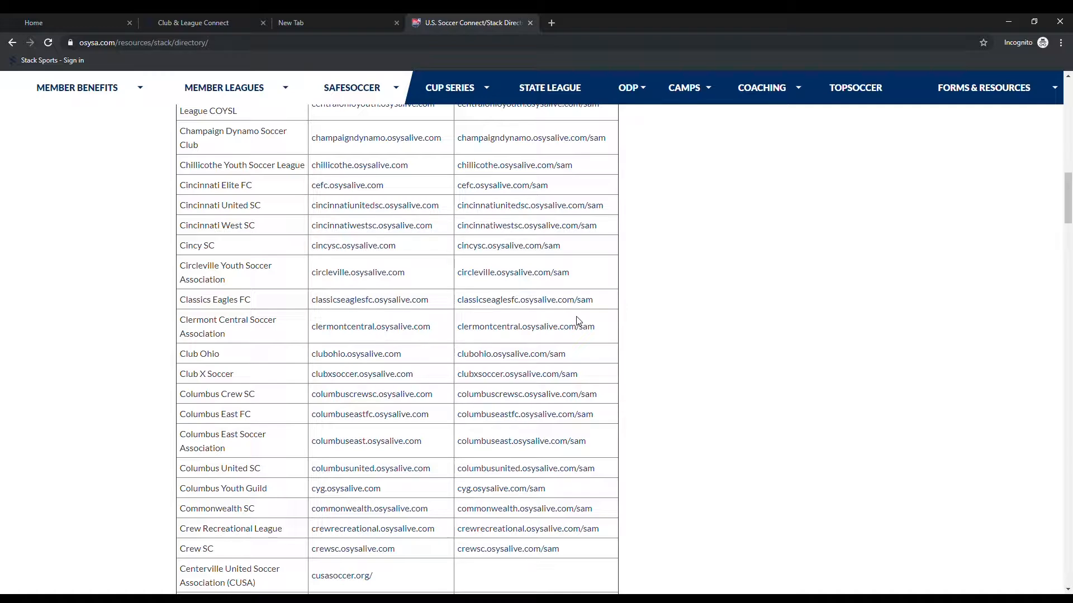
scroll(535, 291, up, 8)
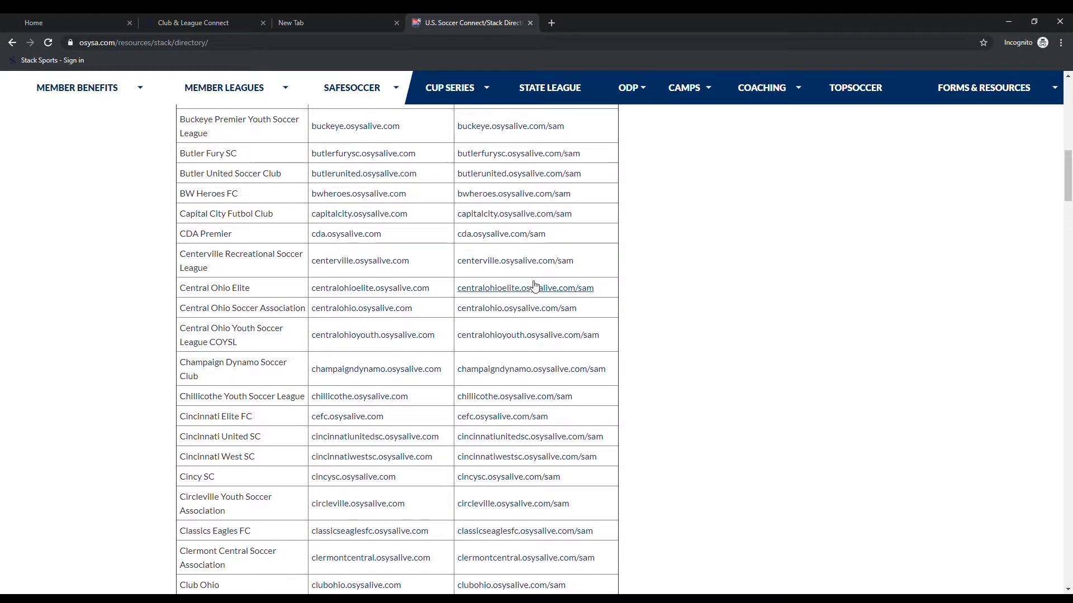
scroll(535, 288, up, 7)
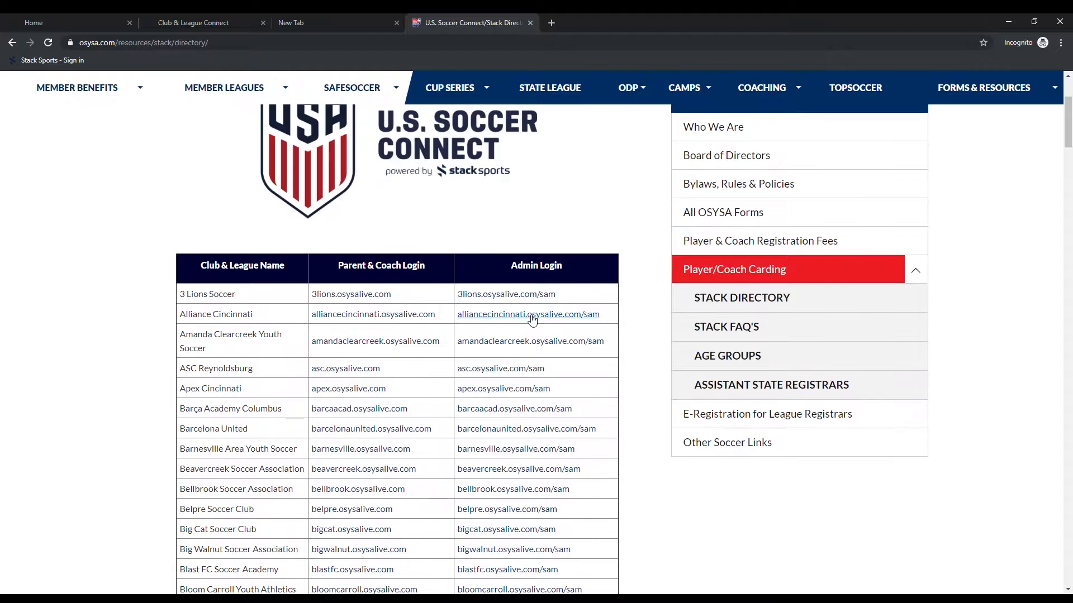
scroll(531, 360, down, 1)
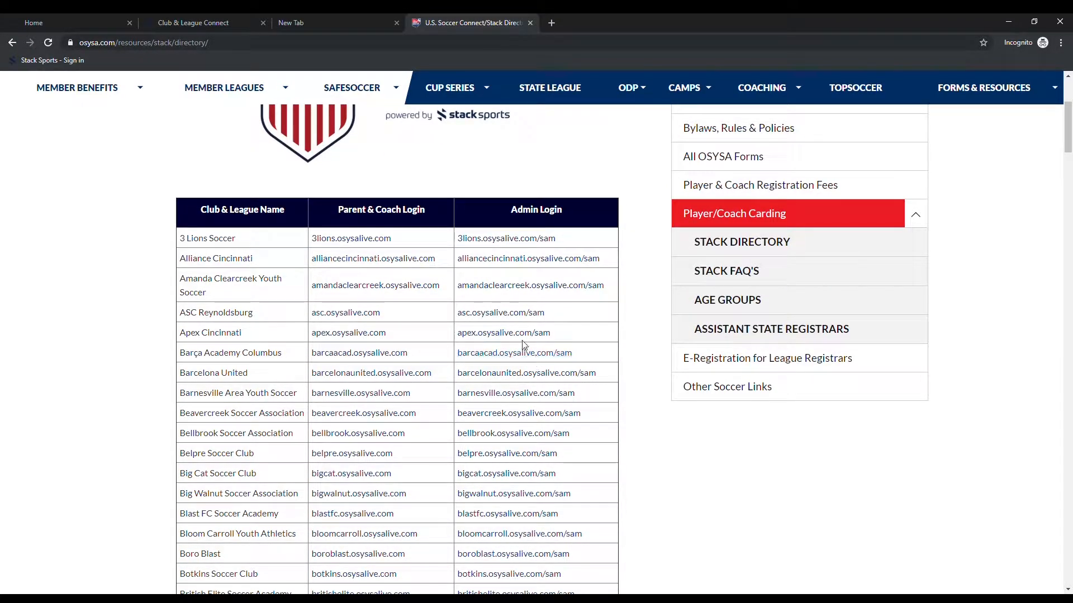
Step: Close the unused new tab and open the 2019-20 Ohio South Competitive event under 2019-20 Events in Club & League Connect
click(397, 22)
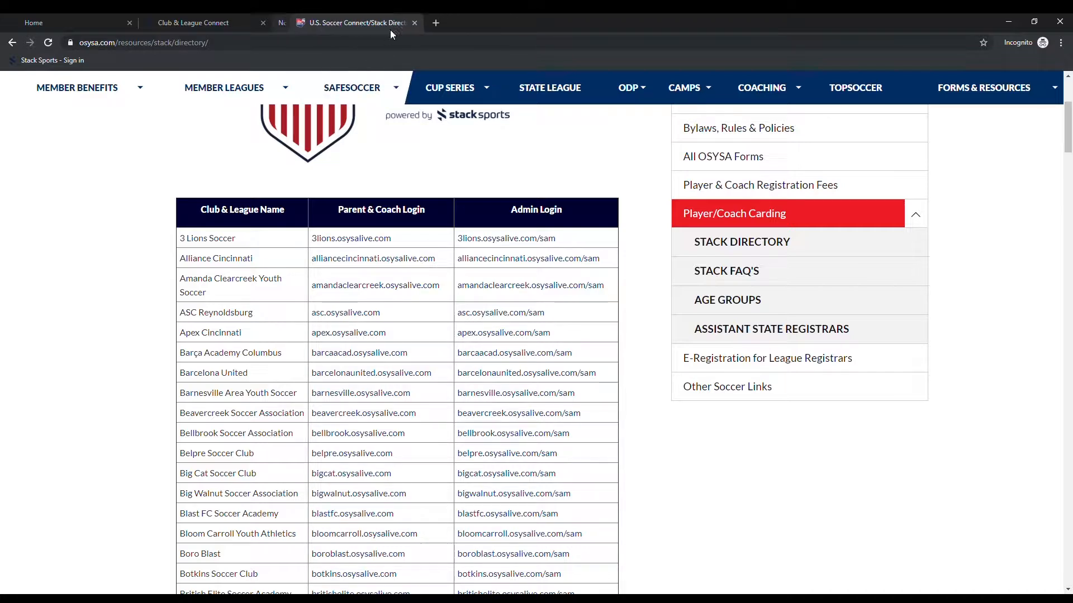
click(196, 22)
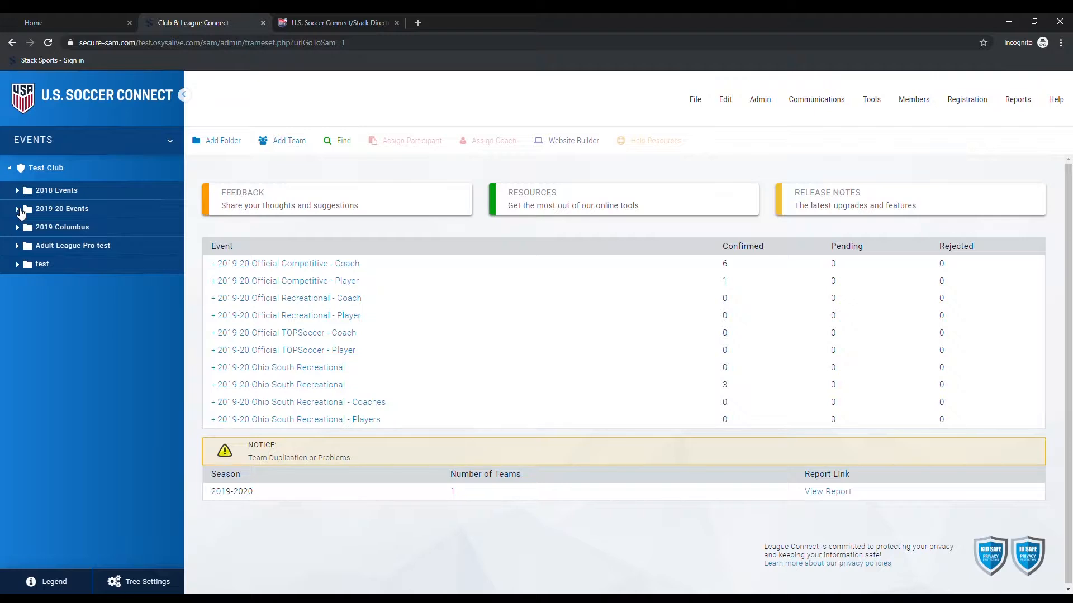
click(18, 210)
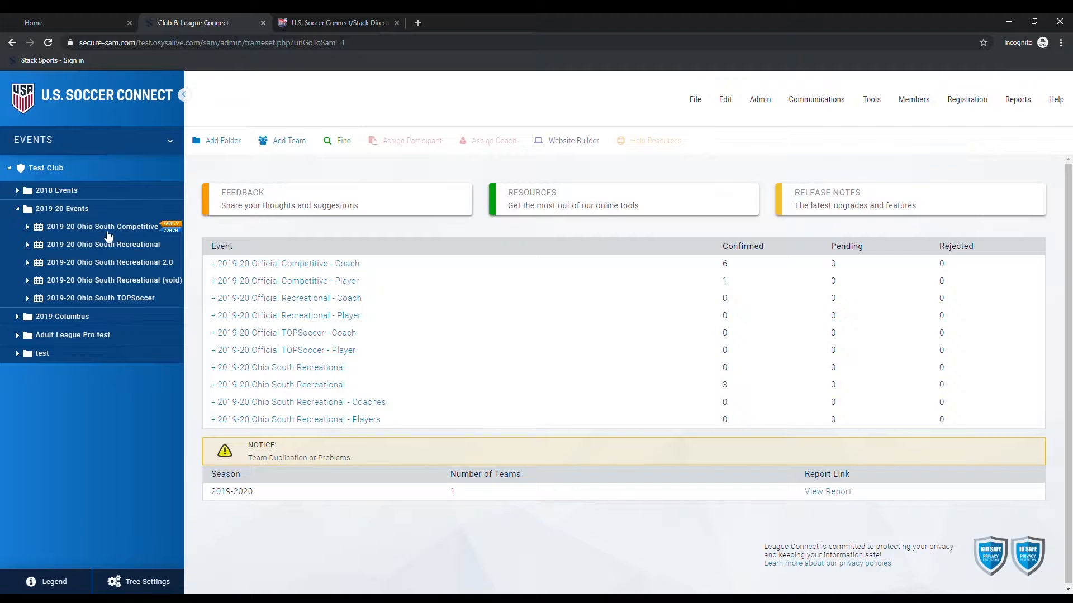
click(79, 229)
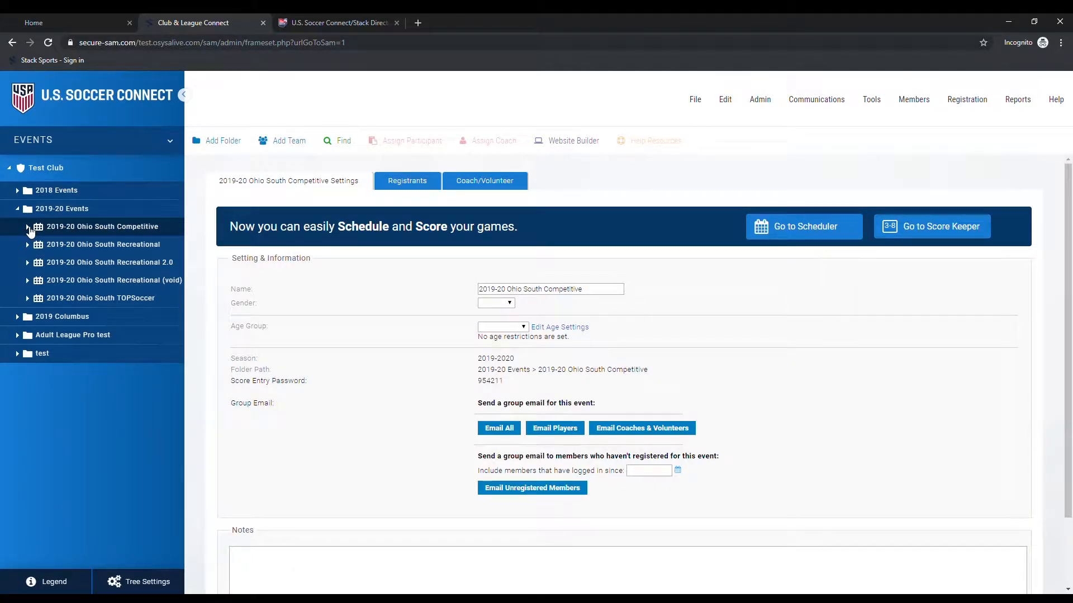
Step: Expand the competitive event's Coach Pool and collapse its U-12 and Boys folders to show only the gender level
click(28, 227)
click(39, 246)
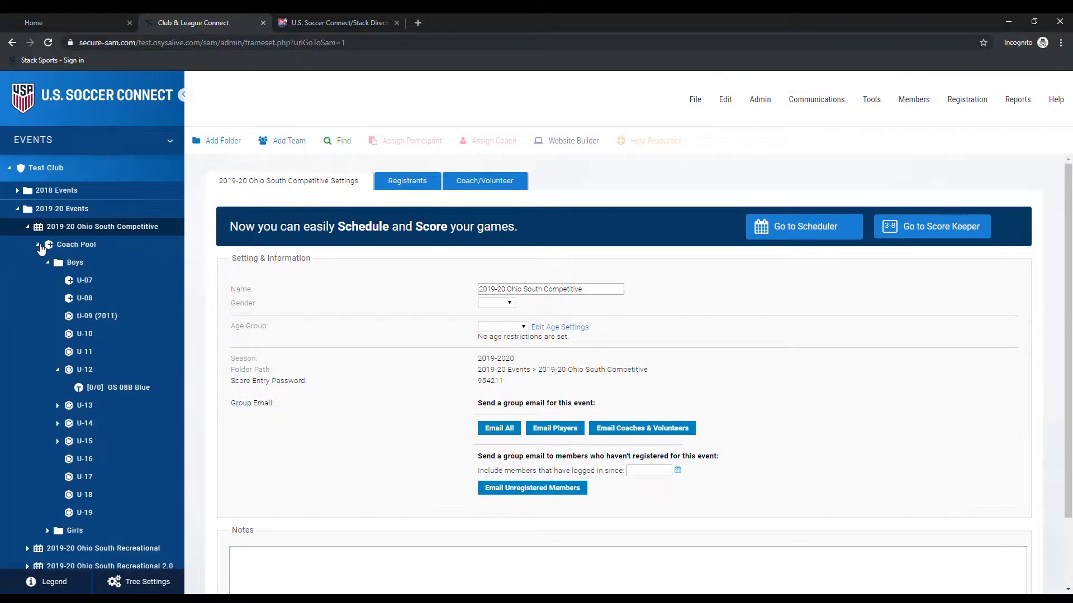
click(58, 369)
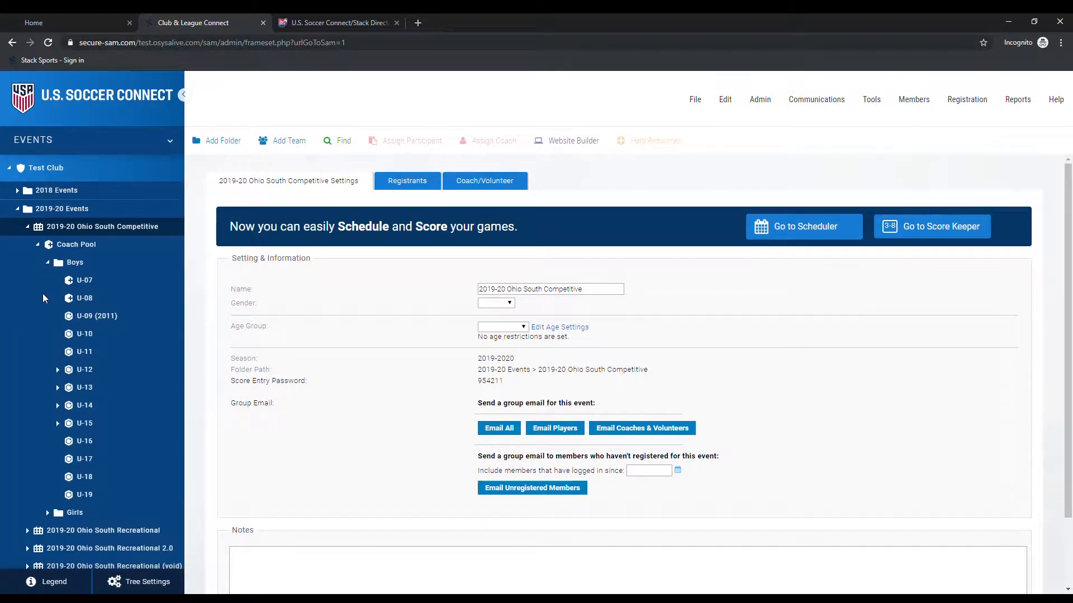
click(48, 263)
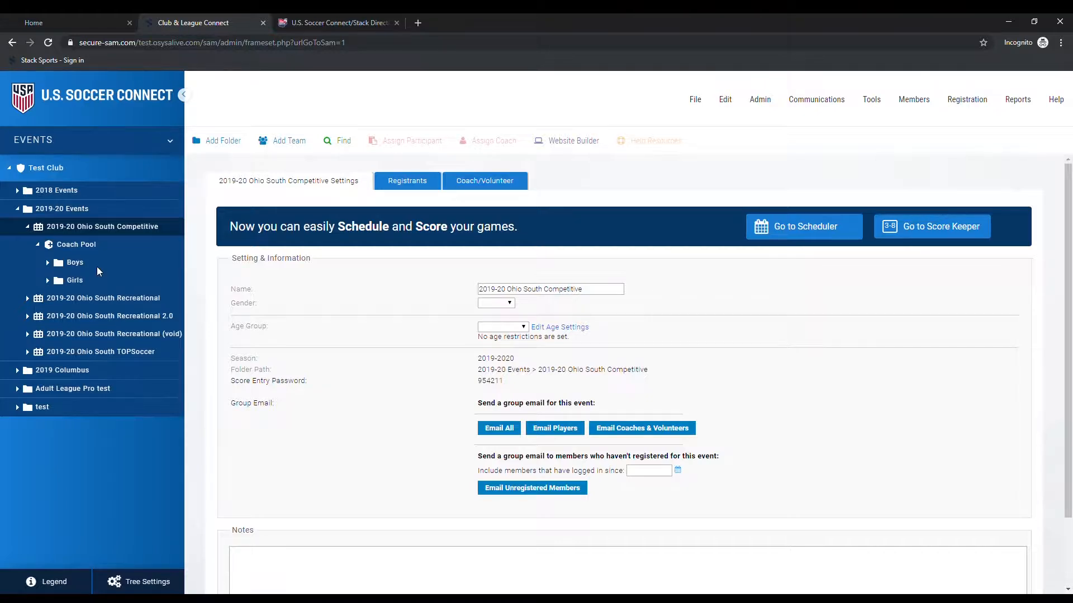
Step: Examine the age-group folders inside Boys and Girls one at a time, leaving only Boys expanded
click(48, 263)
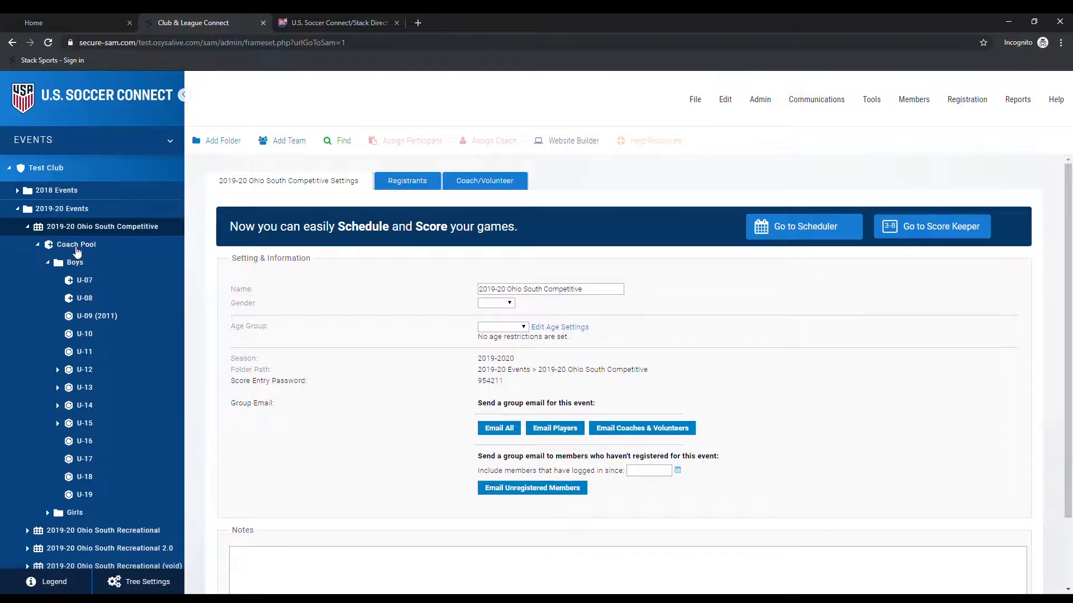
click(48, 263)
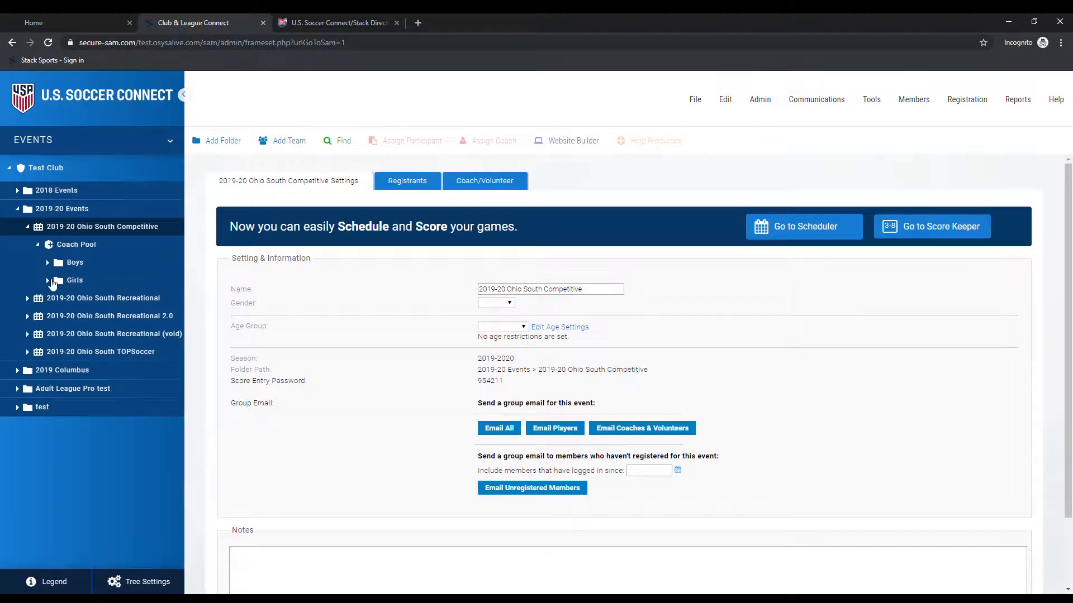
click(49, 281)
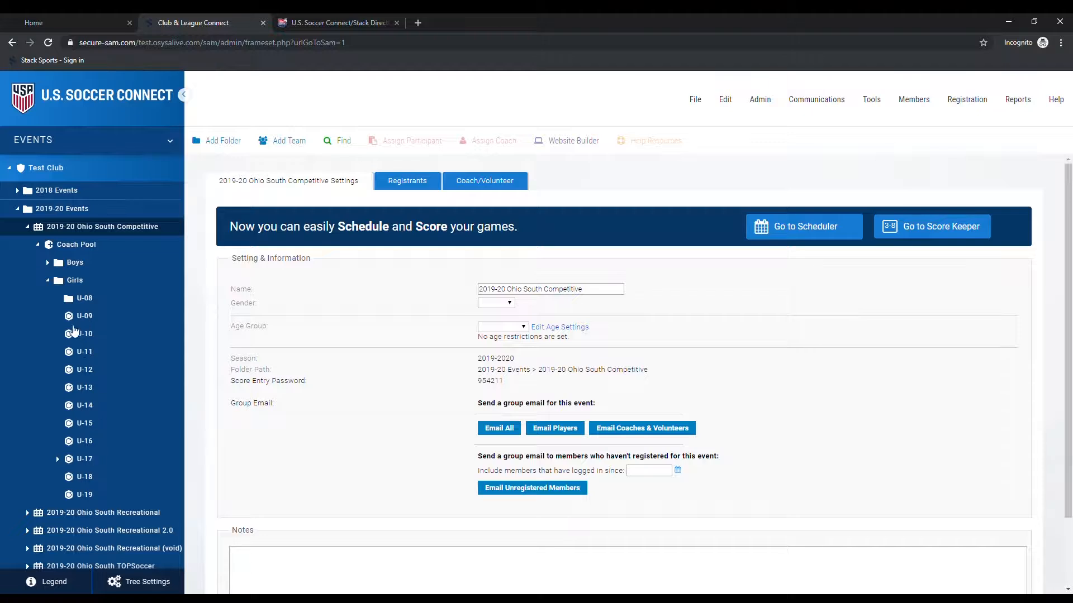
click(48, 281)
click(48, 263)
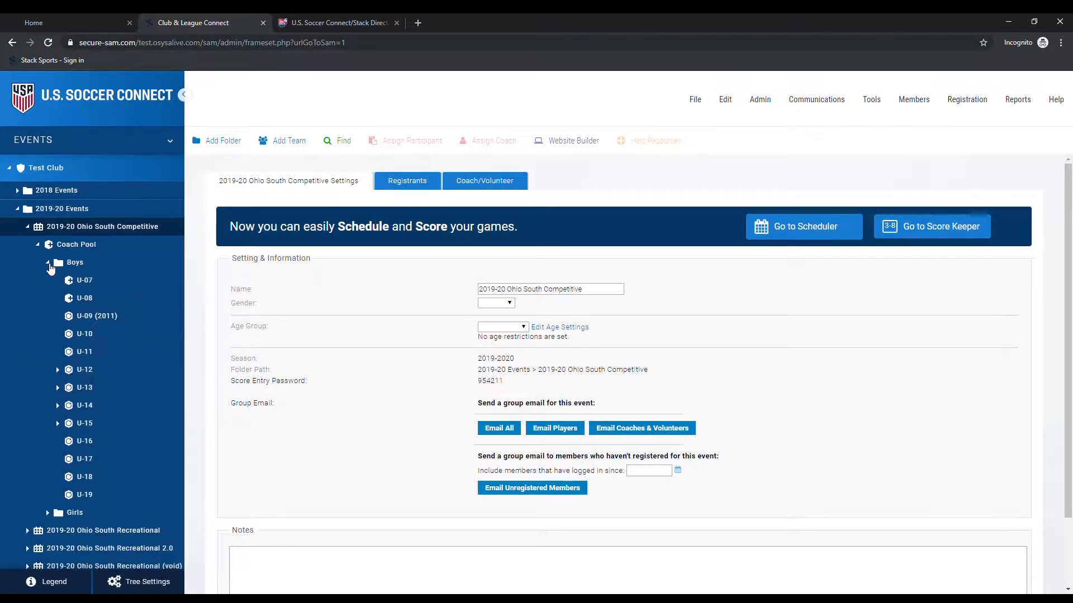
Step: View the settings of the Boys U-10 and U-11 folders and check which teams are inside Boys U-12
click(88, 335)
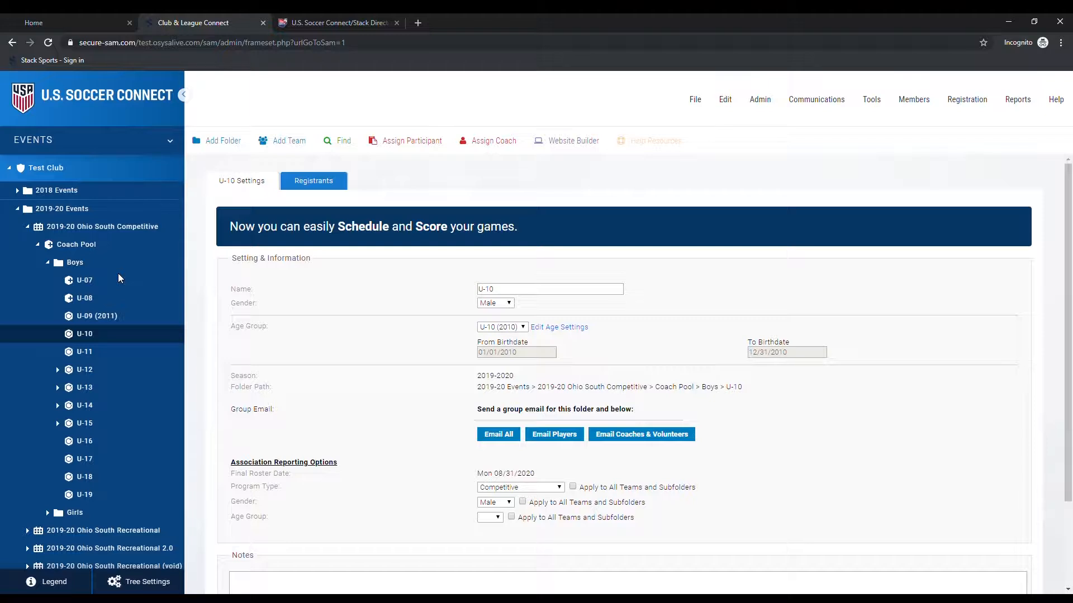
click(58, 370)
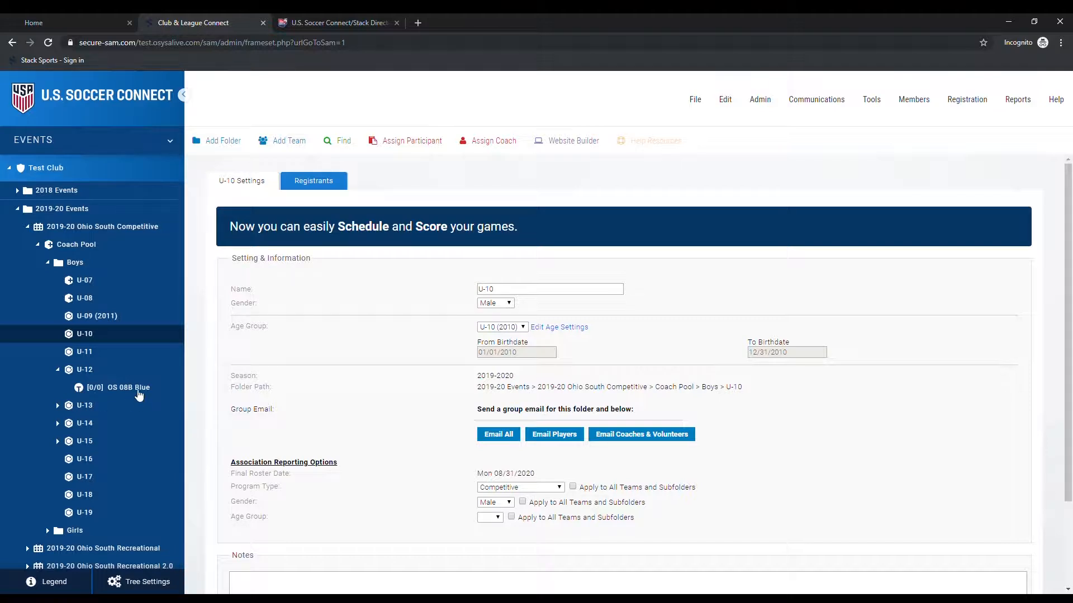
click(59, 370)
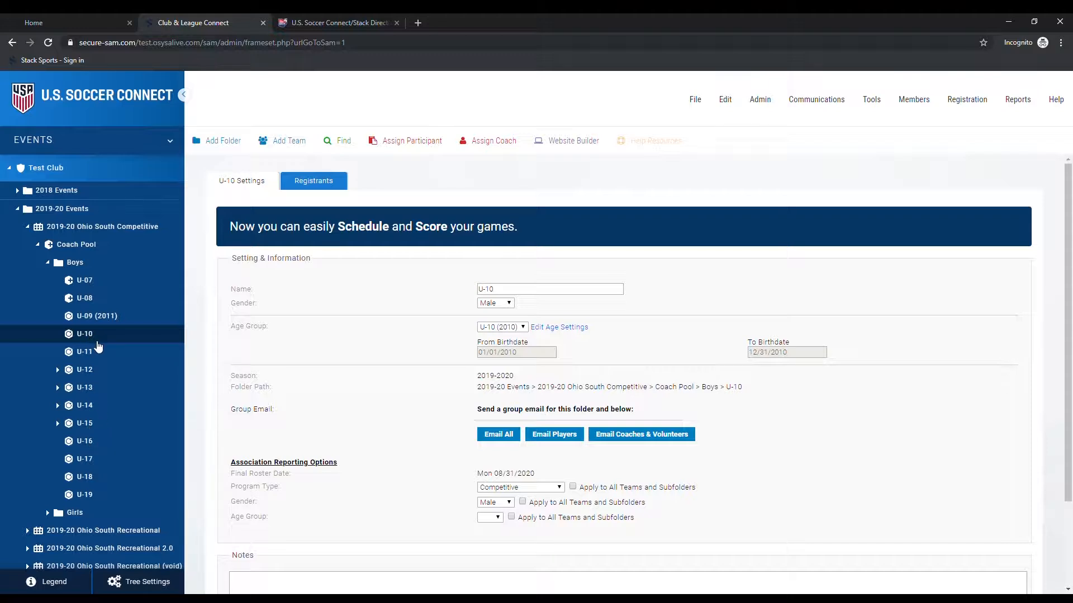
click(146, 358)
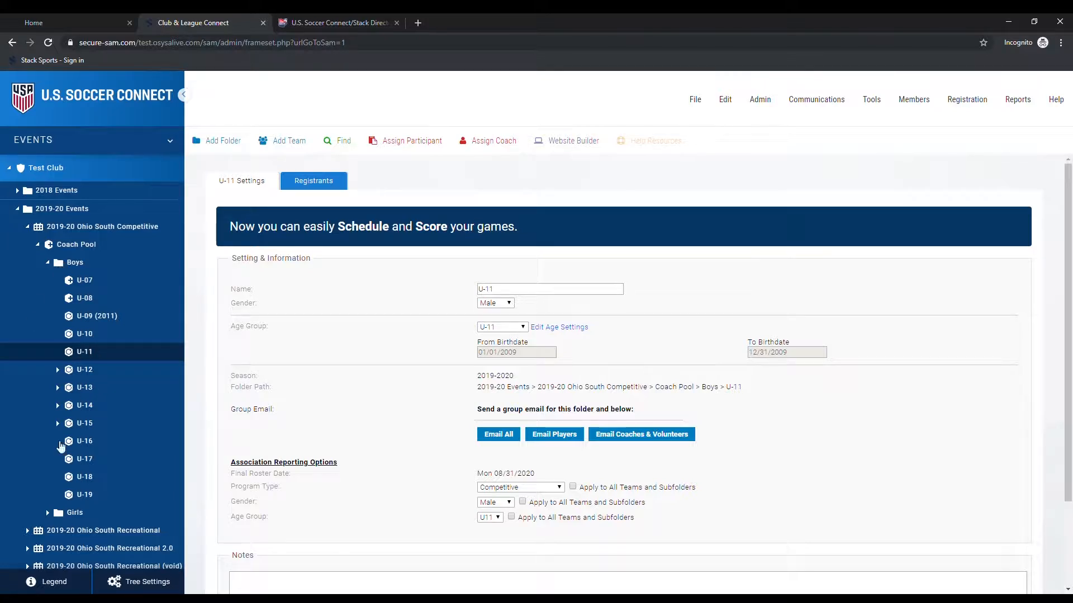
Step: View the Girls U-11 folder's settings, and collapse the Girls folder again
click(47, 512)
scroll(50, 512, down, 2)
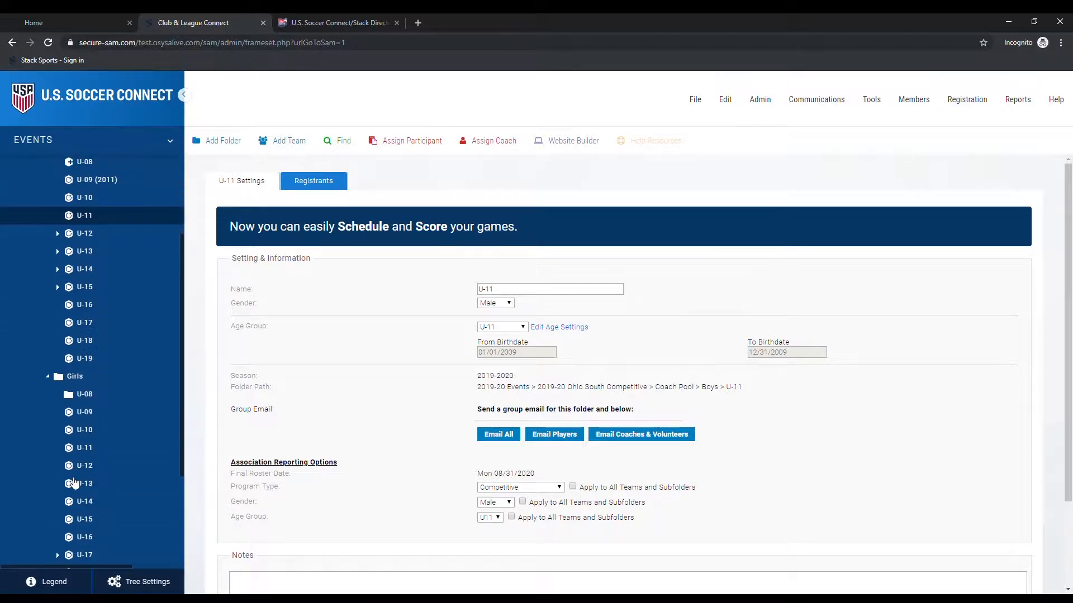
click(85, 450)
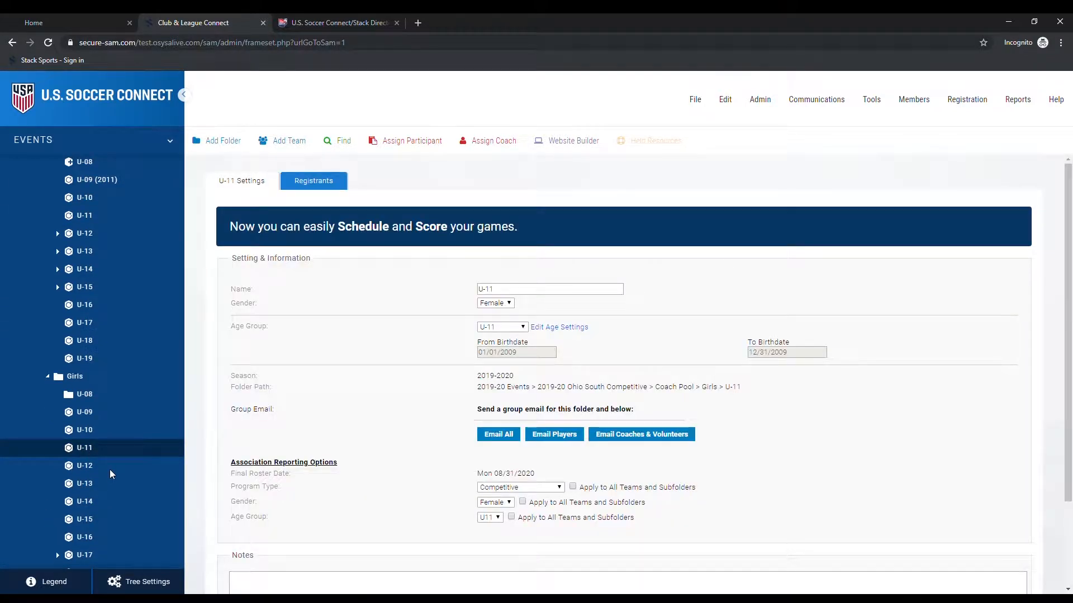
click(49, 377)
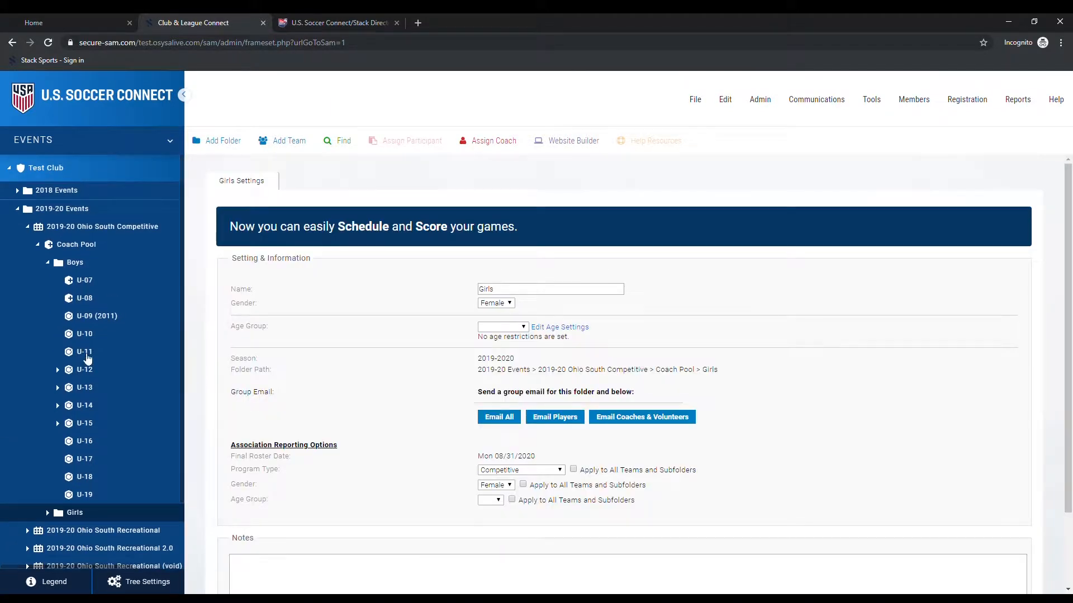
Step: Start a new team in the Boys U-11 folder and name it Test Club FC B10 Orange
click(99, 353)
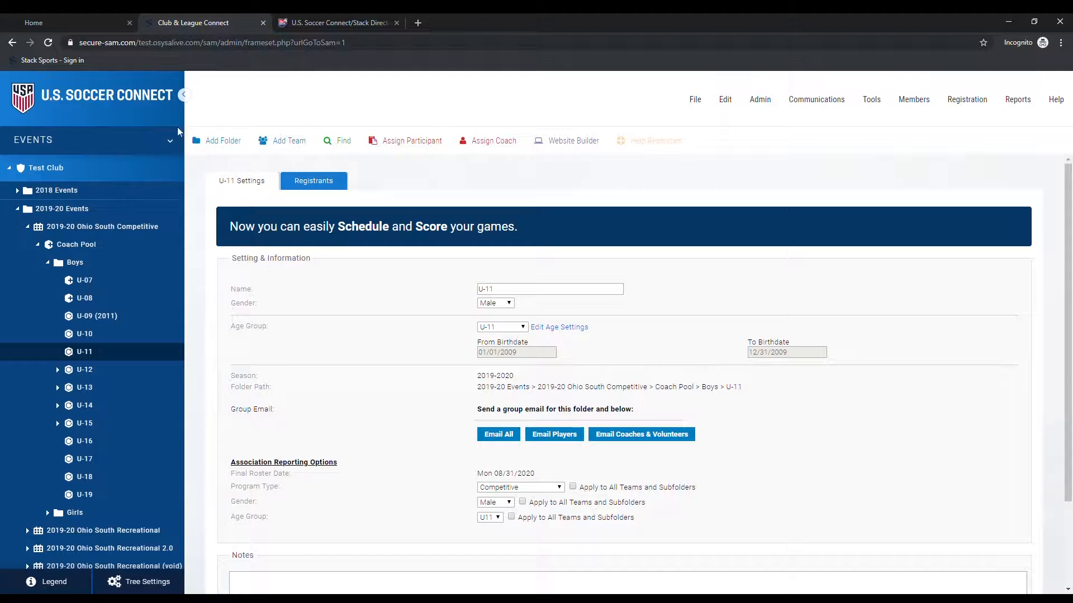
click(286, 143)
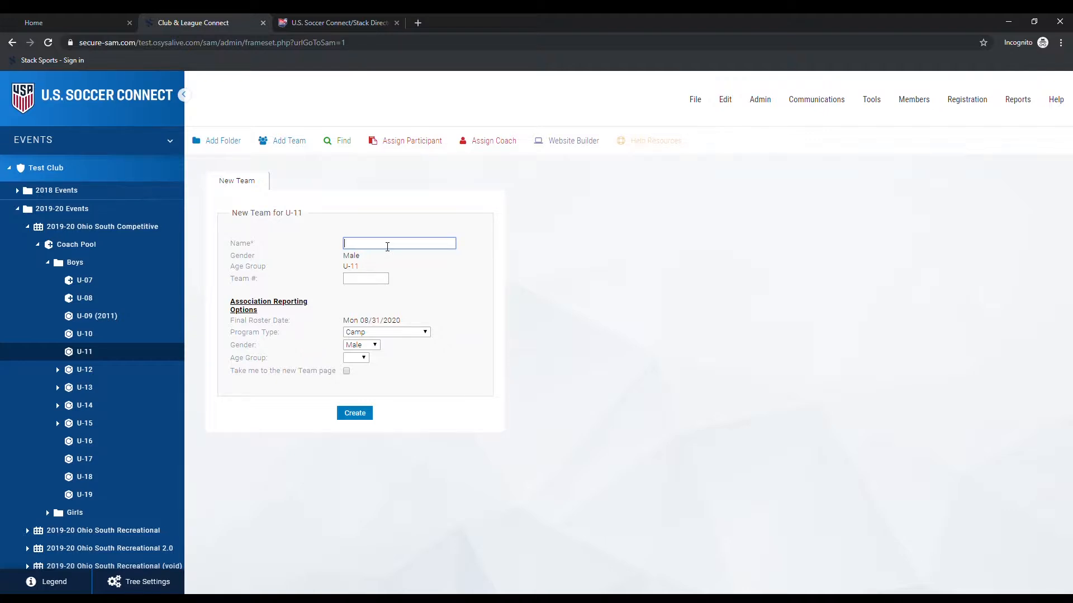
text(Test Club )
text(FC)
text(B12)
text(Orange)
click(404, 247)
key(BackSpace)
key(BackSpace)
key(BackSpace)
text(10)
click(443, 248)
Step: Set the new team's association reporting options to Competitive, Male and U11, and create the team
click(244, 307)
triple_click(244, 308)
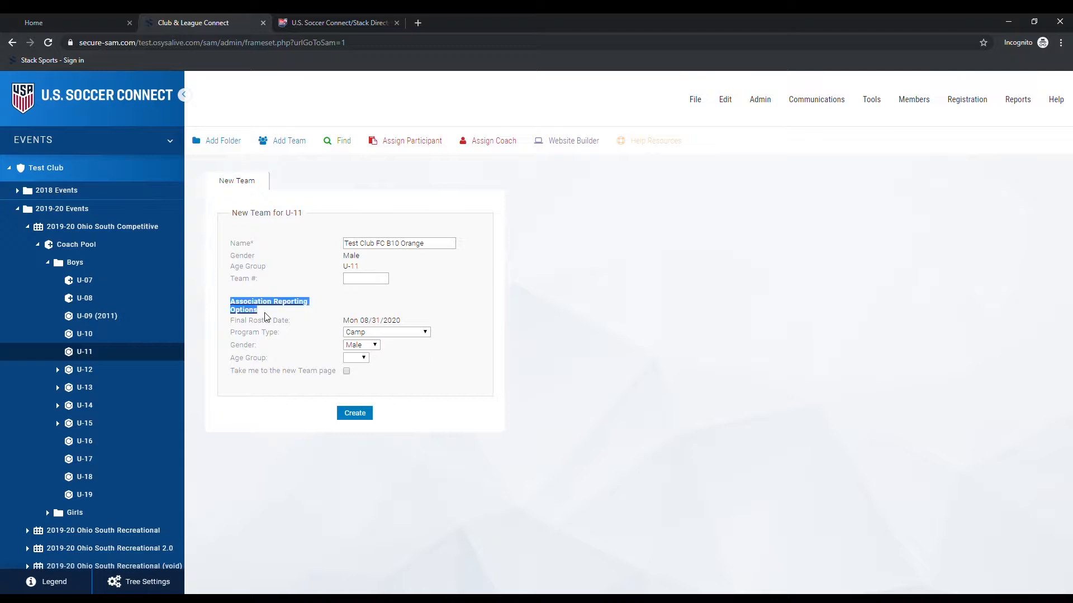
click(333, 339)
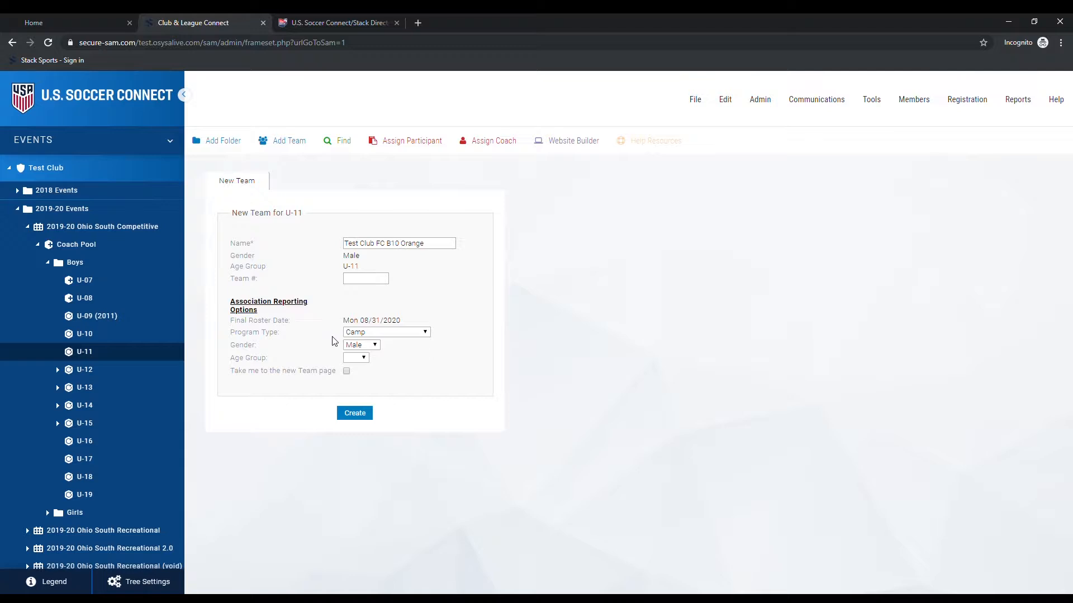
click(424, 333)
click(383, 353)
click(419, 336)
click(375, 362)
click(372, 350)
click(363, 358)
click(355, 451)
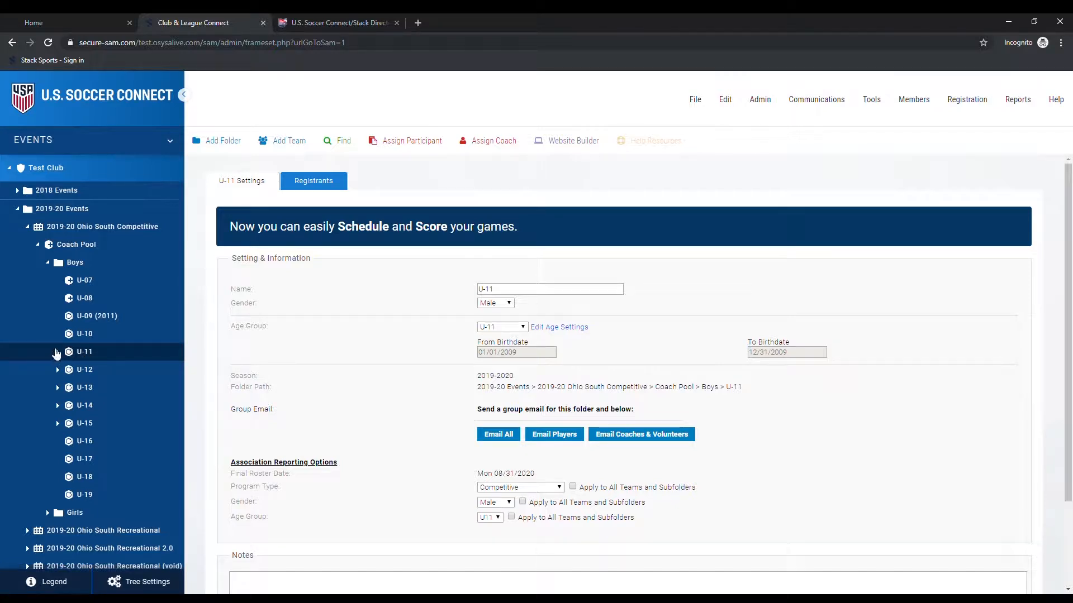
Step: Expand the Boys U-11 folder and open the settings of the Test Club FC B10 Orange team
click(58, 353)
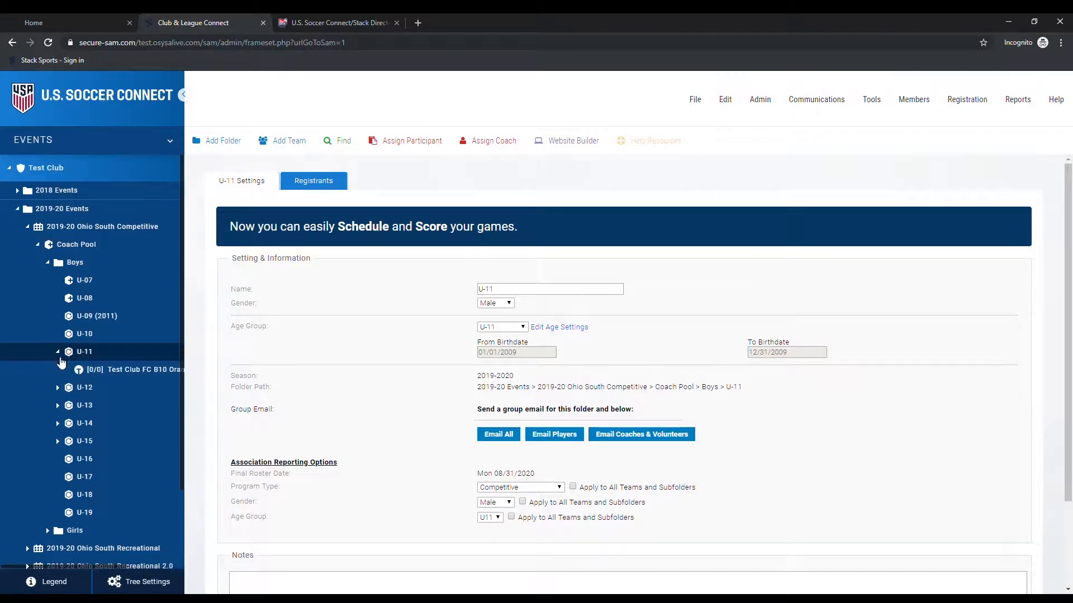
click(126, 374)
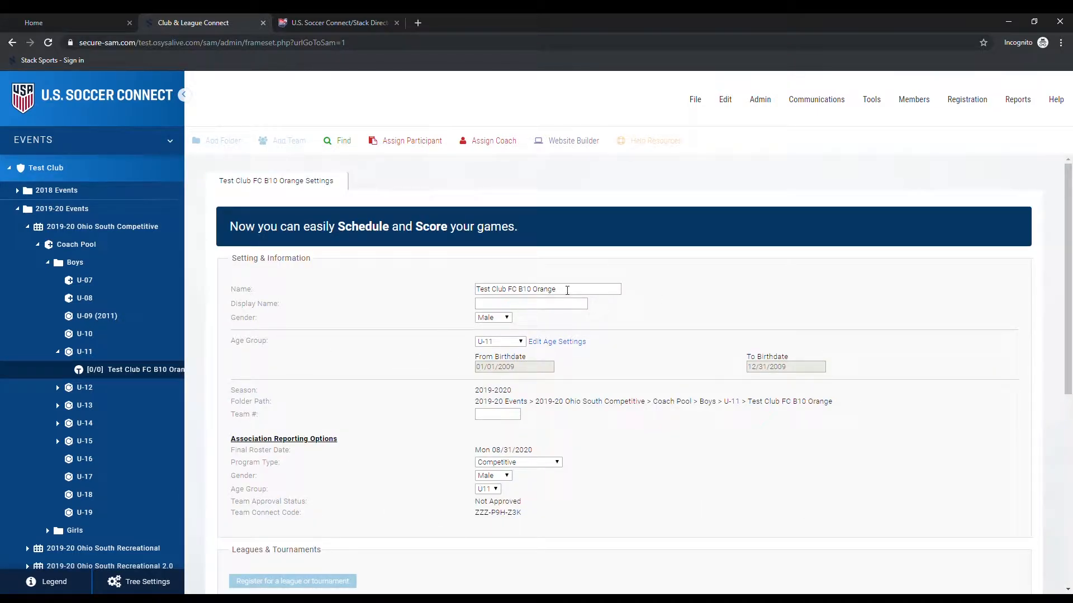
drag(561, 290, 463, 289)
click(458, 311)
scroll(456, 311, down, 1)
scroll(460, 311, up, 1)
Step: Change the team's name in its settings to Test Club FC B09 Orange
click(536, 293)
key(BackSpace)
key(BackSpace)
text(09)
click(645, 328)
Step: Examine the team's settings, including its approval status, Team Connect, Coaches & Players and Games sections
scroll(652, 326, down, 1)
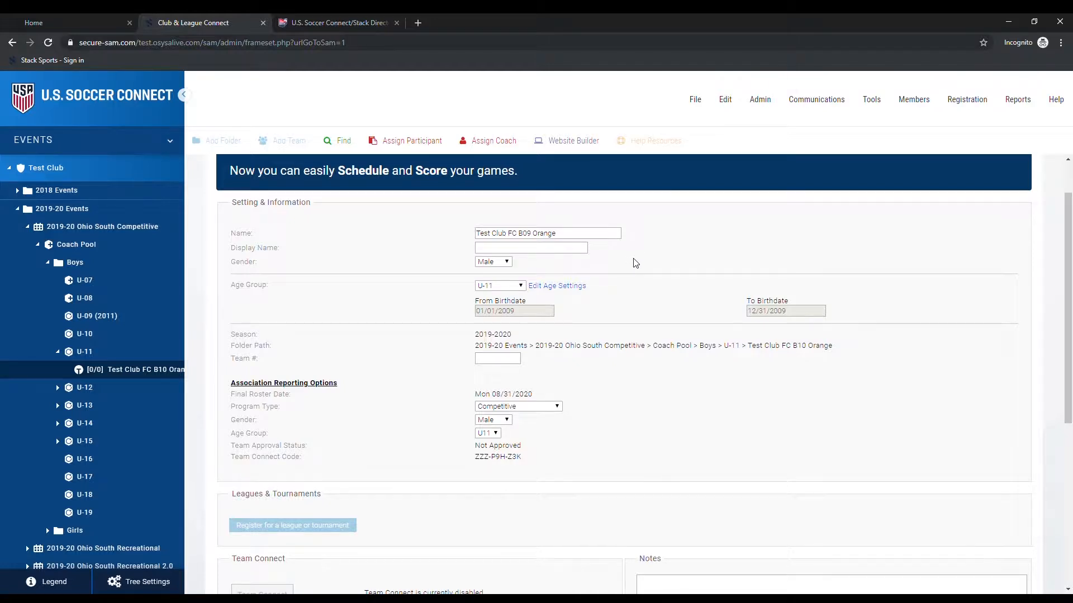
scroll(636, 263, down, 1)
scroll(636, 263, up, 2)
scroll(638, 263, down, 2)
scroll(638, 263, up, 1)
scroll(557, 374, down, 1)
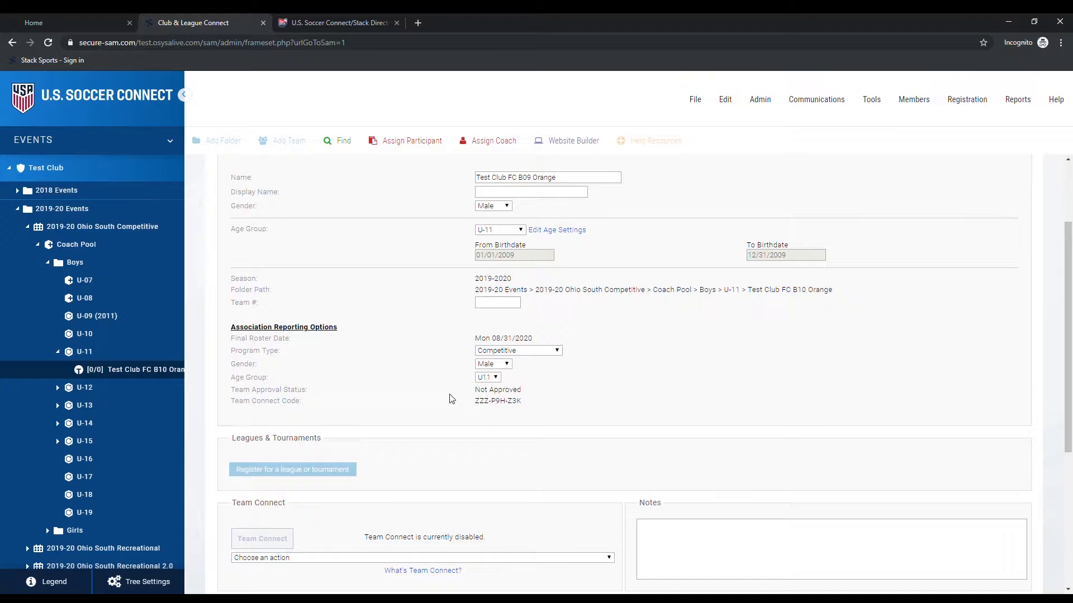
drag(522, 393, 468, 398)
click(468, 398)
scroll(564, 409, down, 4)
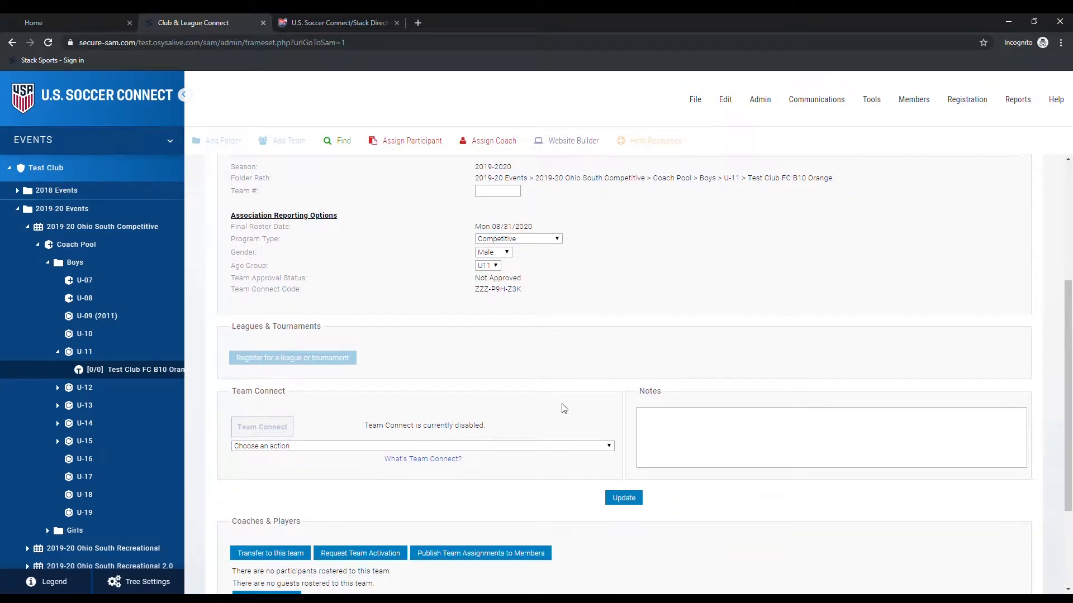
scroll(564, 409, up, 1)
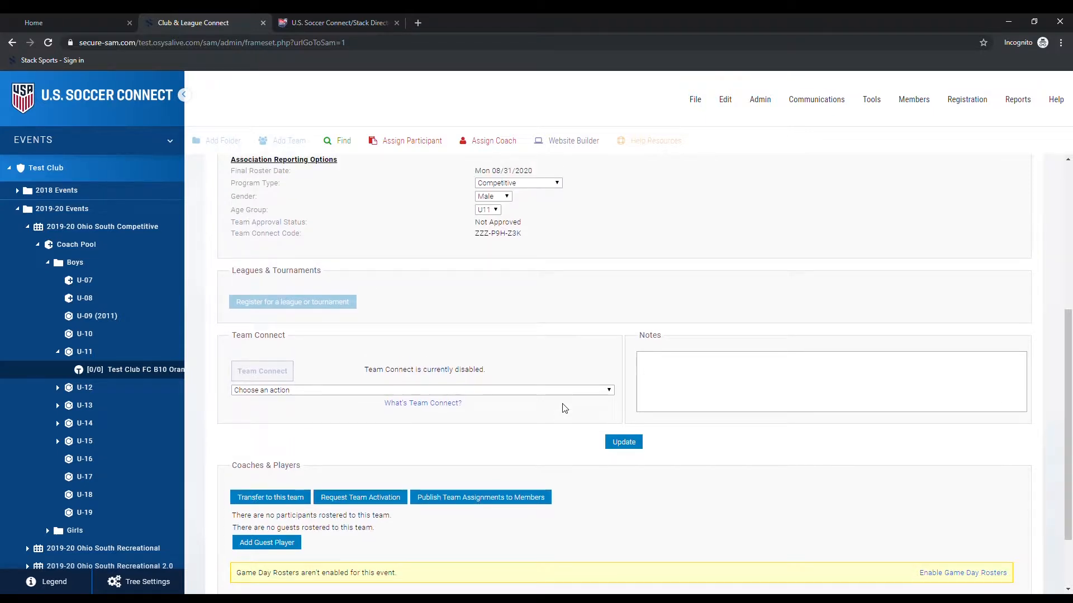
scroll(566, 406, down, 2)
scroll(566, 407, up, 1)
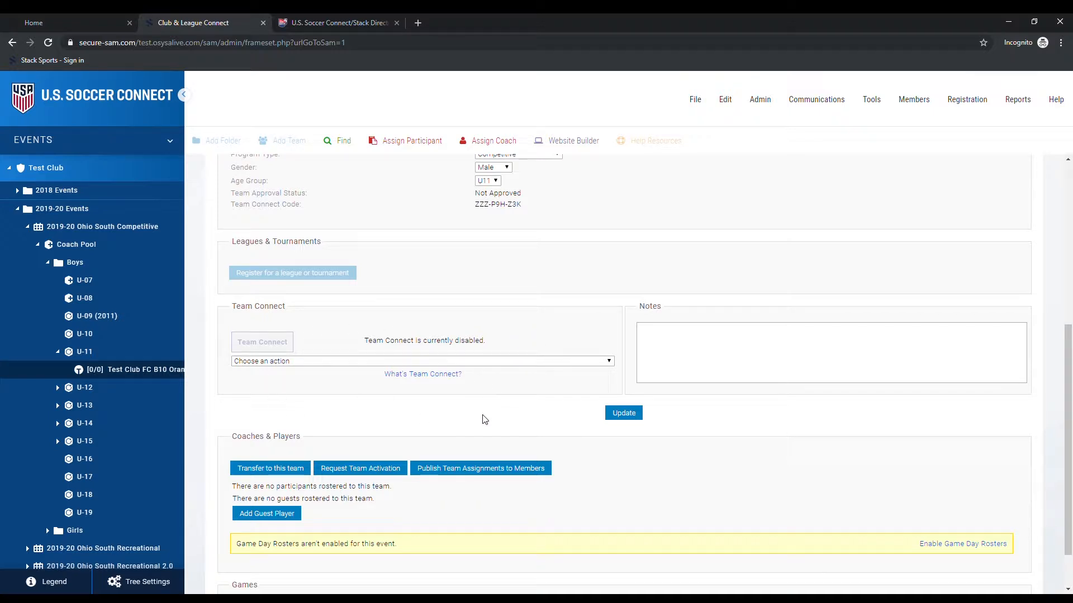
scroll(574, 431, down, 1)
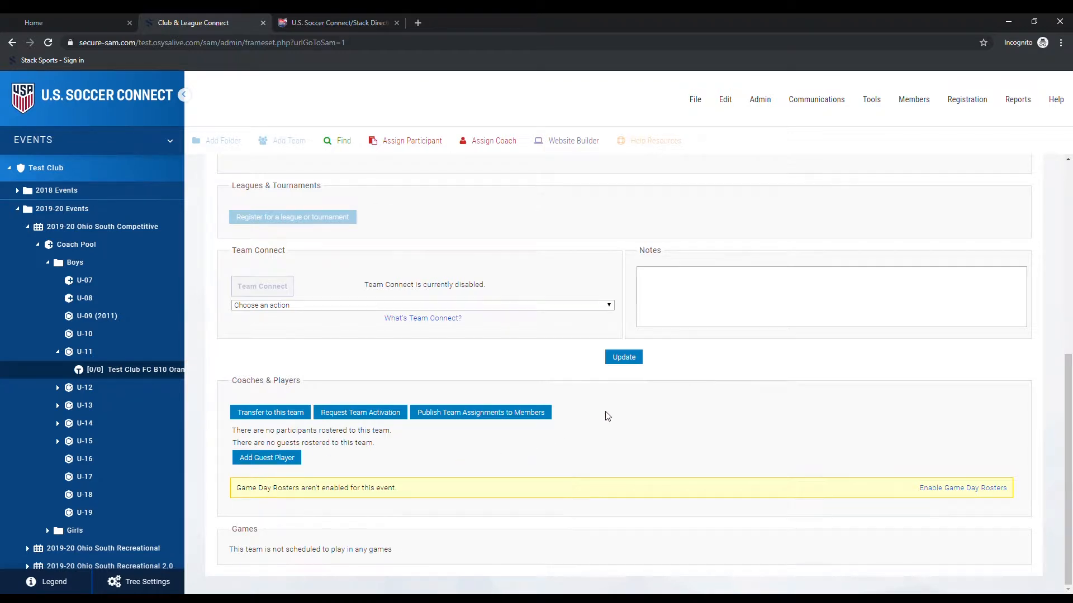
scroll(604, 416, up, 3)
scroll(603, 416, up, 4)
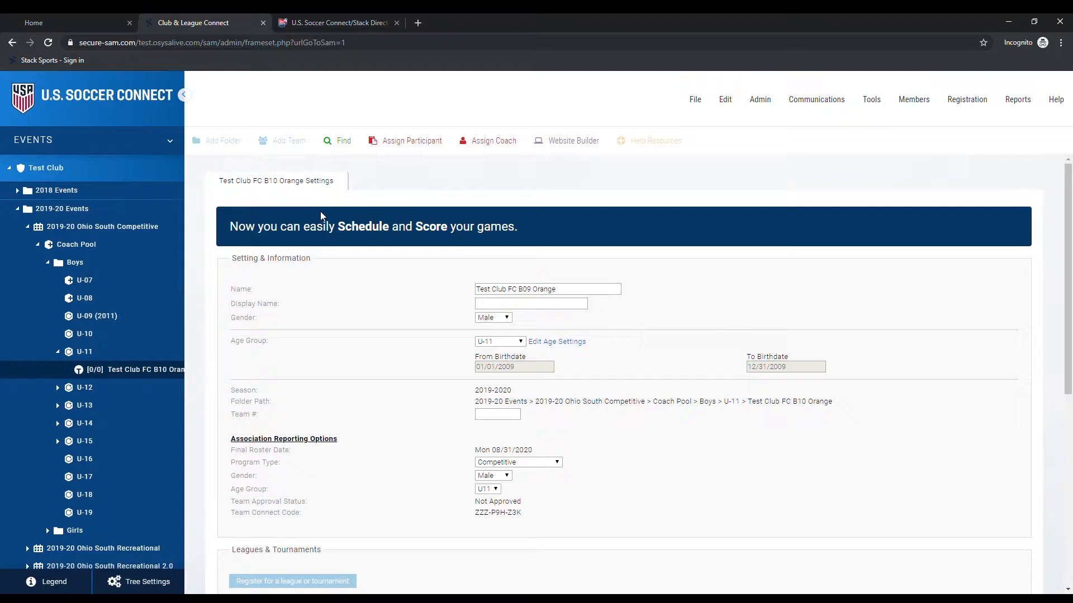
scroll(373, 251, down, 4)
scroll(373, 251, down, 3)
scroll(374, 246, up, 7)
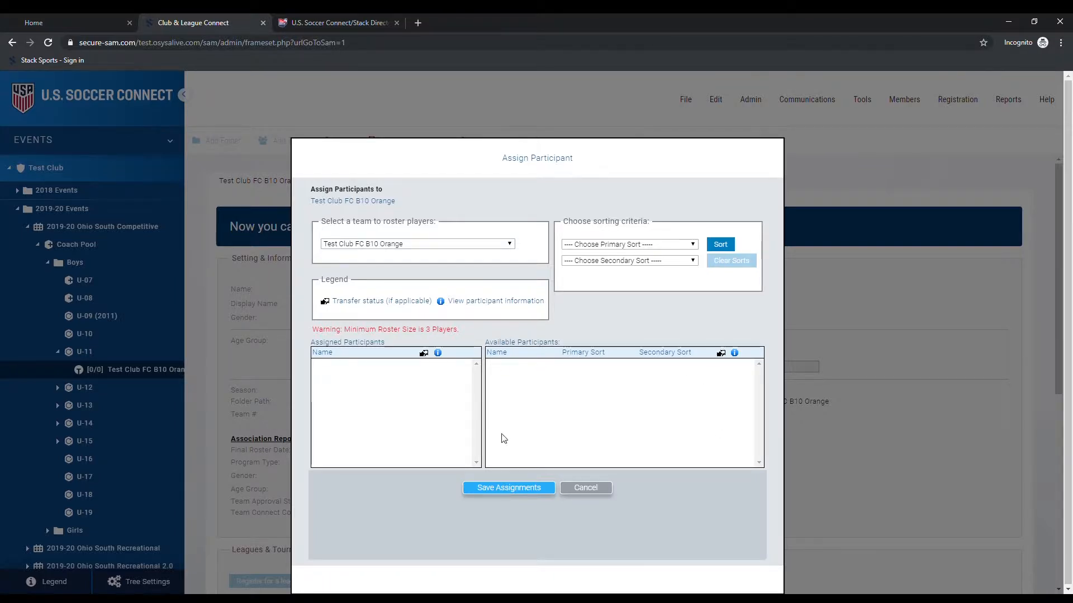
Step: View the available and assigned participant lists for the team, and close participant assignment without saving
mouse_move(561, 346)
mouse_down()
mouse_move(481, 350)
mouse_move(575, 342)
mouse_up()
click(576, 342)
drag(485, 342, 562, 336)
click(586, 343)
drag(481, 387, 335, 378)
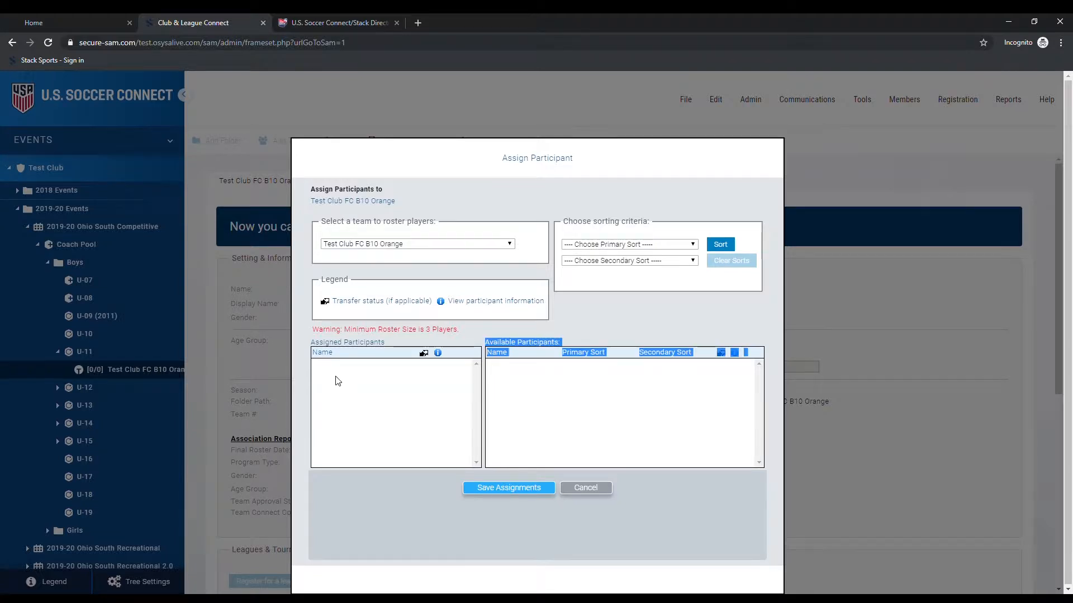
click(336, 374)
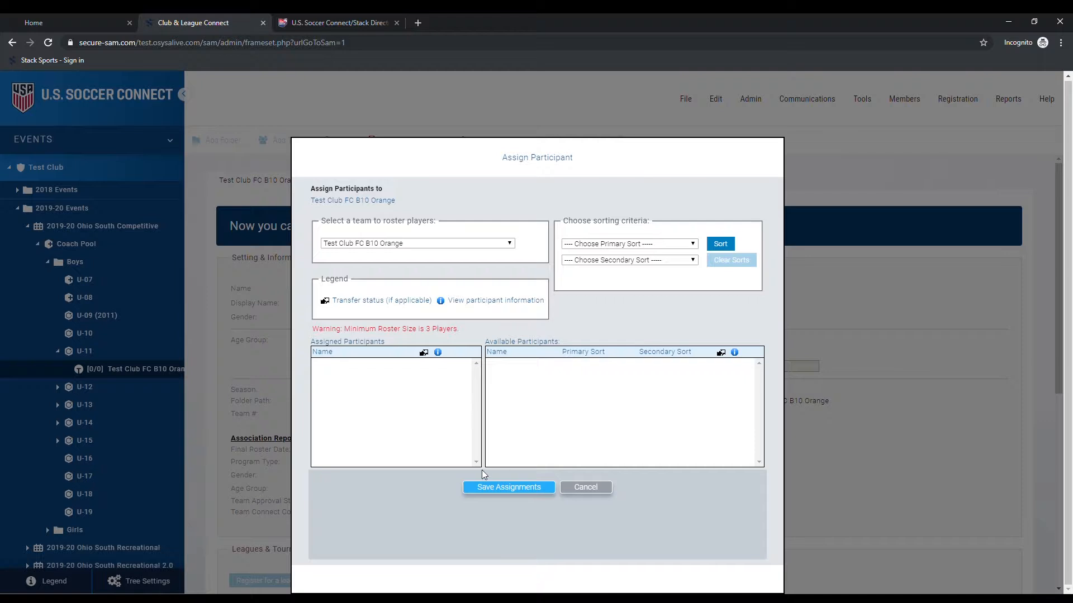
click(594, 491)
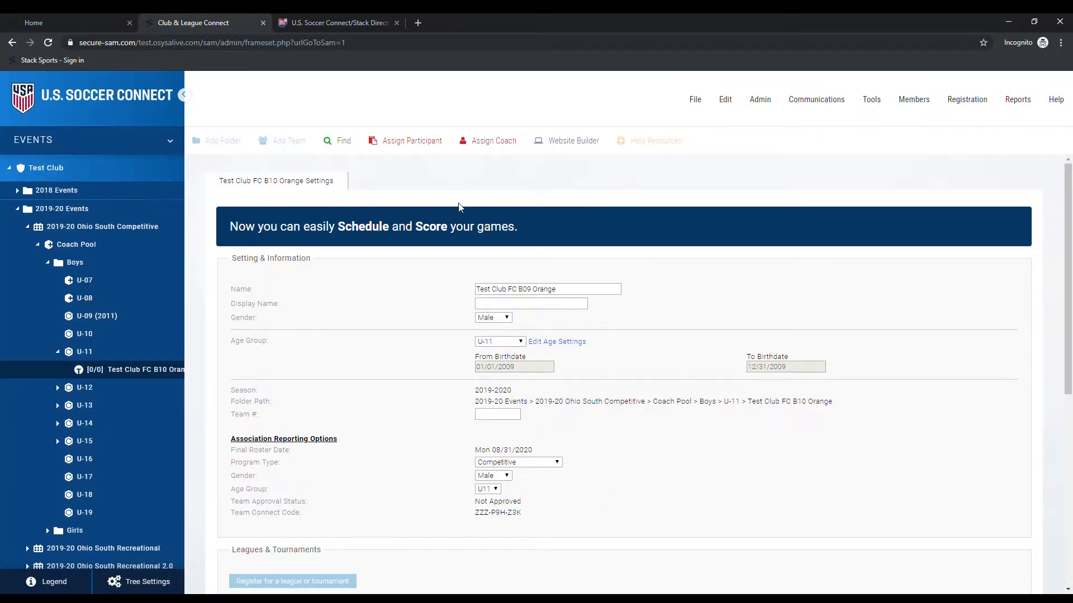
Step: Add the available coach who already has a team assignment to this team as primary Head Coach
click(493, 141)
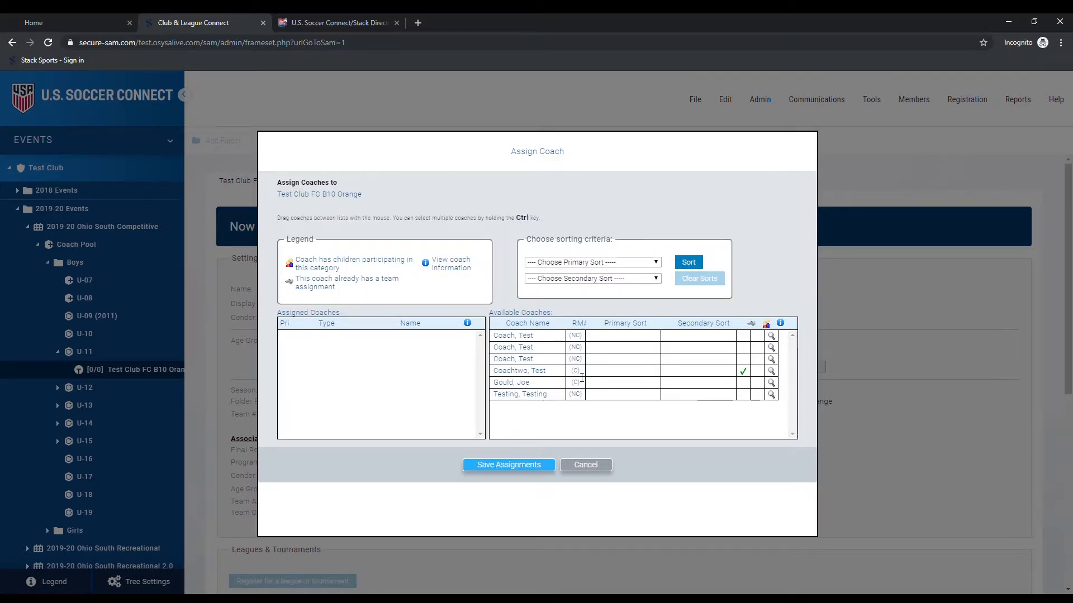
drag(557, 391, 74, 541)
drag(535, 372, 350, 346)
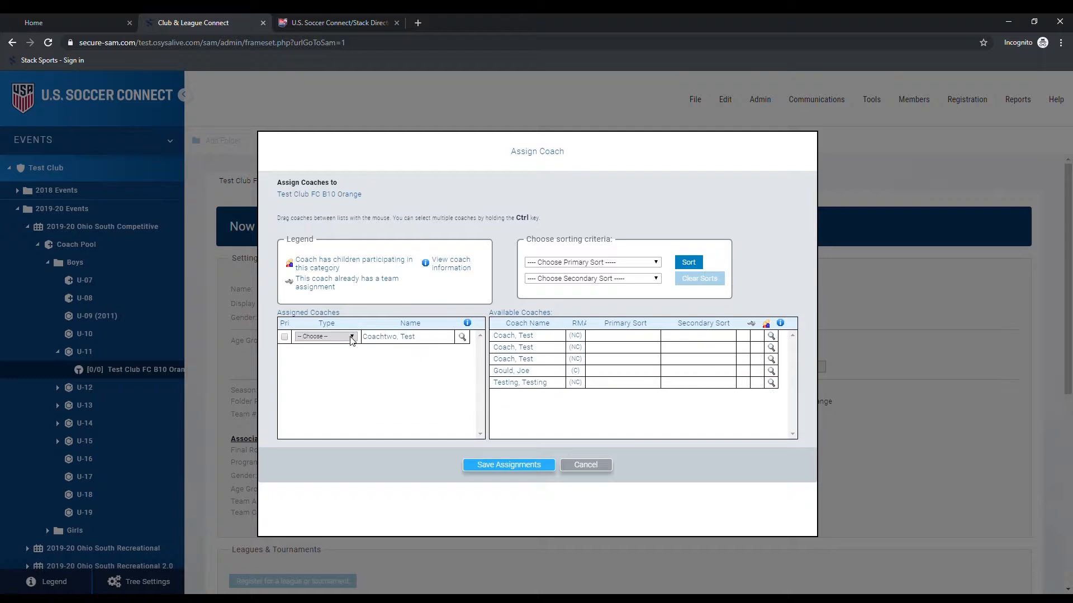
click(317, 338)
click(319, 360)
click(285, 344)
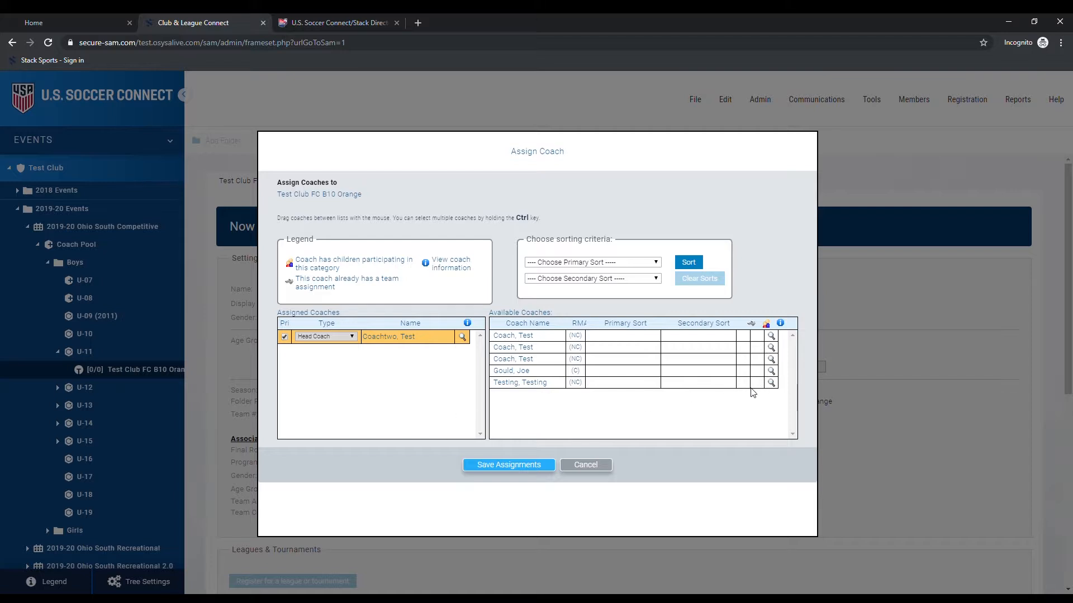
Step: View the information record of the first coach in the available list, and close it
click(771, 336)
scroll(596, 315, down, 15)
scroll(596, 315, up, 15)
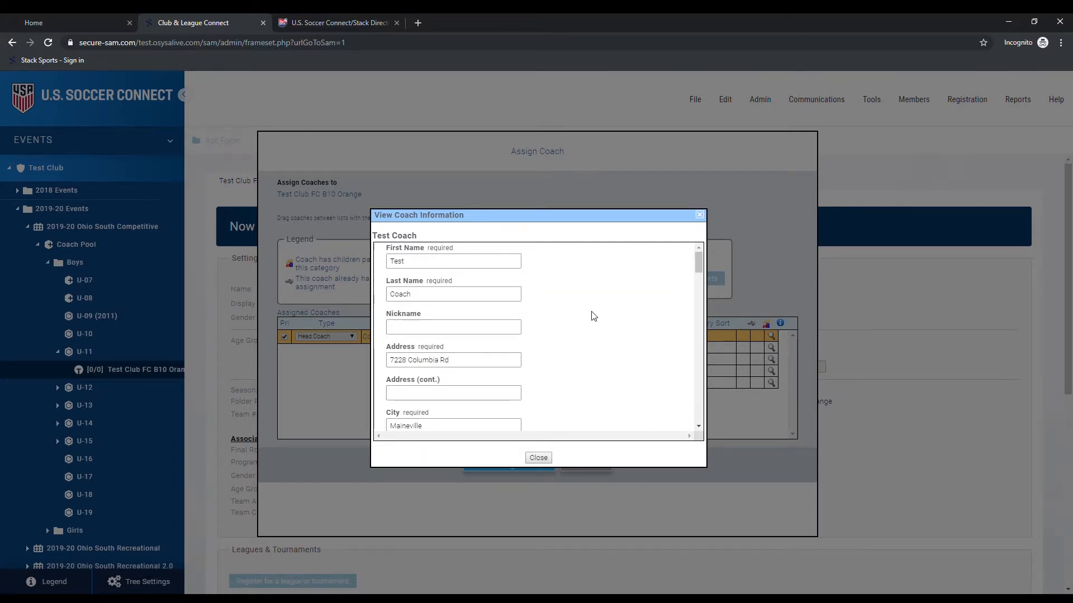
click(533, 459)
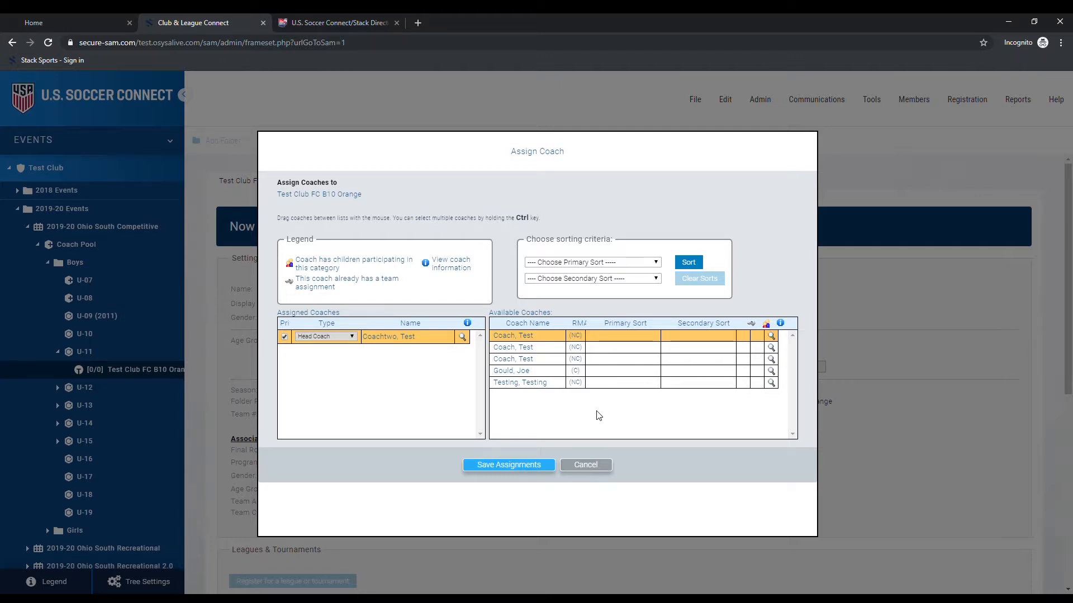
Step: Save the coach assignment, close the assignment window and check the team's Coaches & Players section
click(516, 466)
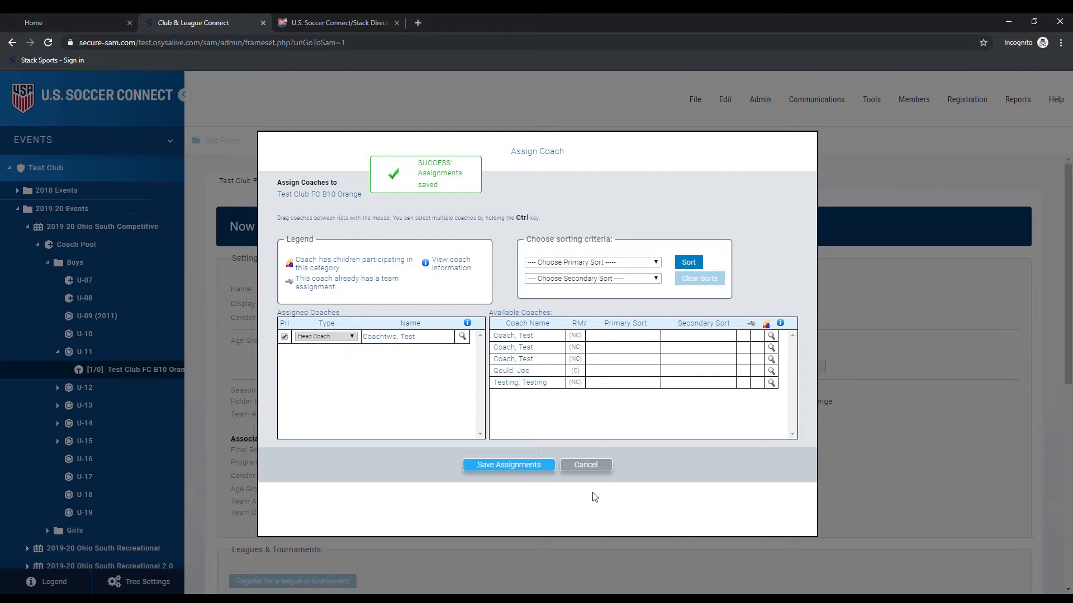
click(602, 467)
scroll(683, 472, down, 1)
scroll(687, 416, down, 6)
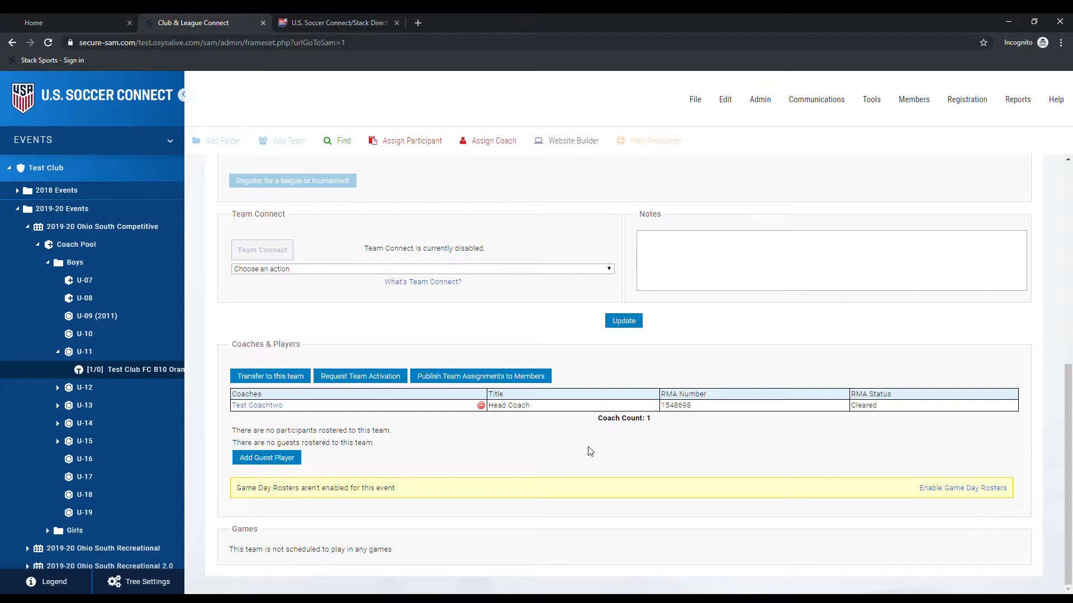
scroll(577, 457, up, 3)
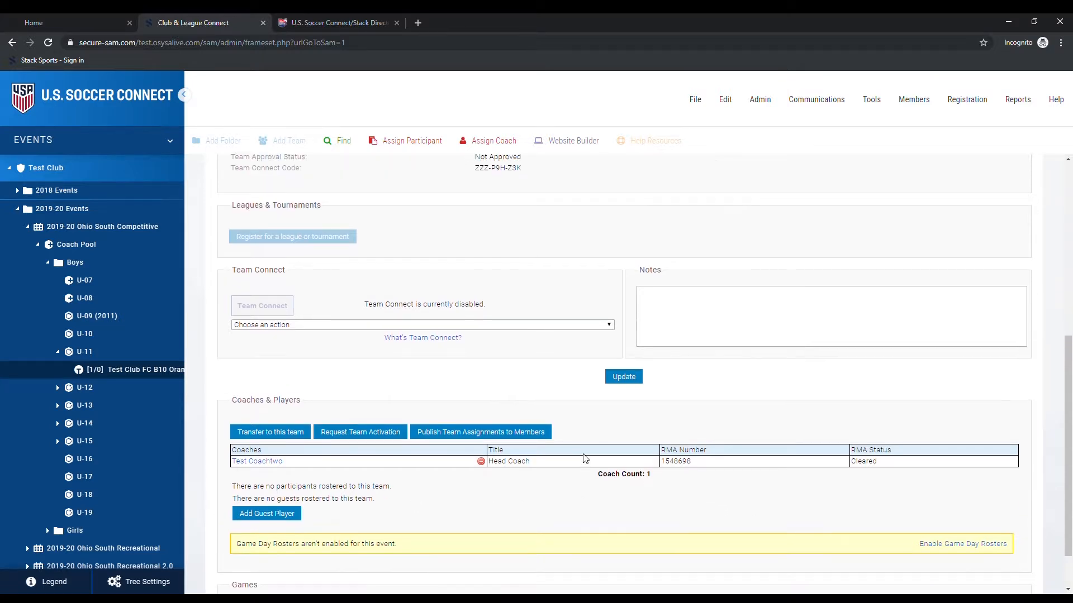
scroll(581, 455, down, 2)
Step: Request team activation with the season participation set to Tournament Team Only, and submit the request
click(364, 434)
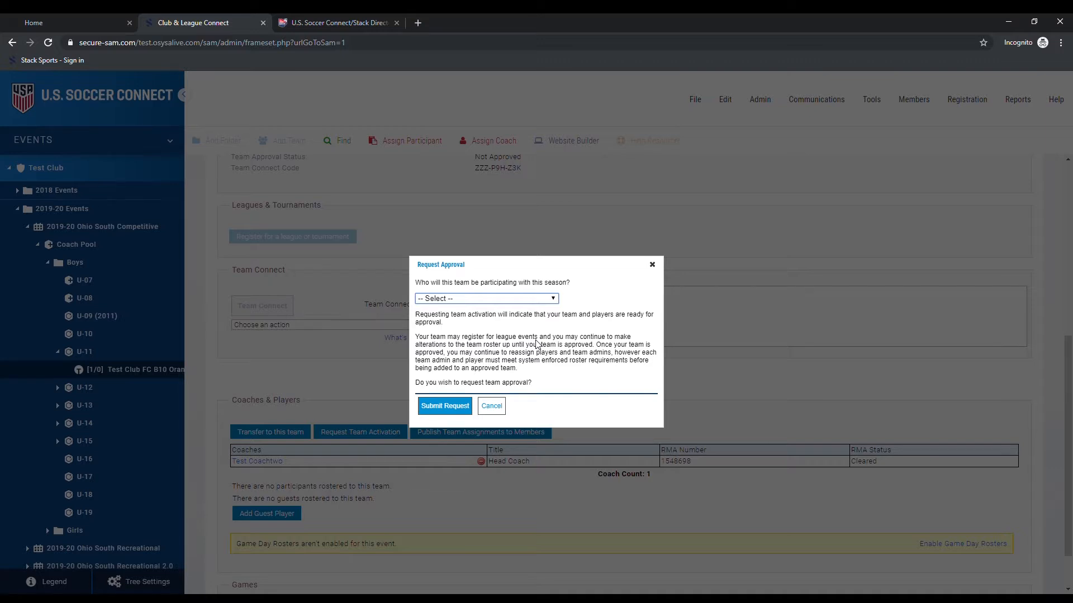
click(505, 339)
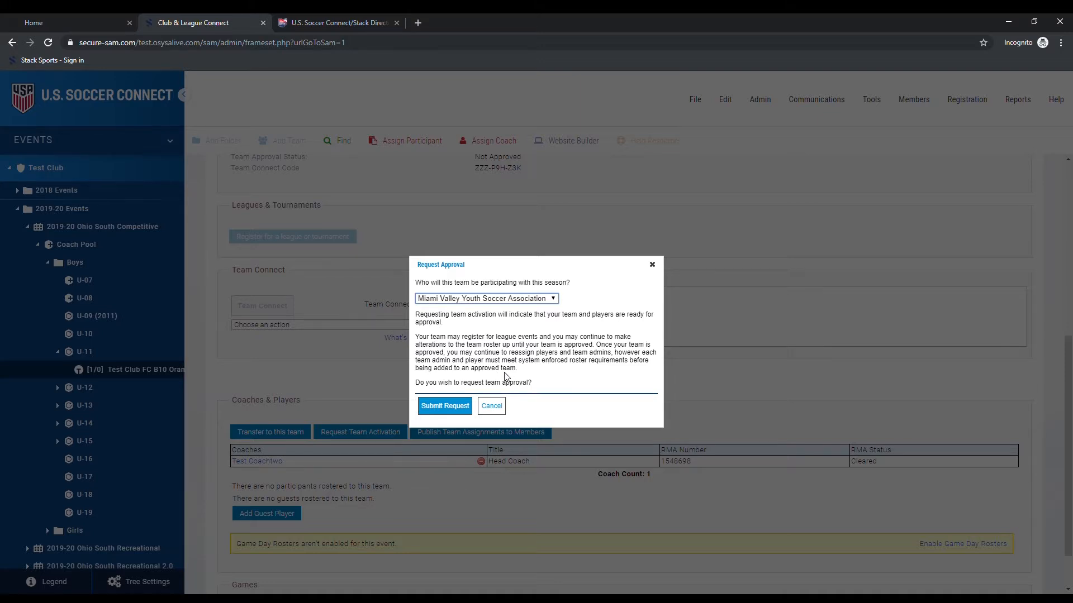
click(471, 375)
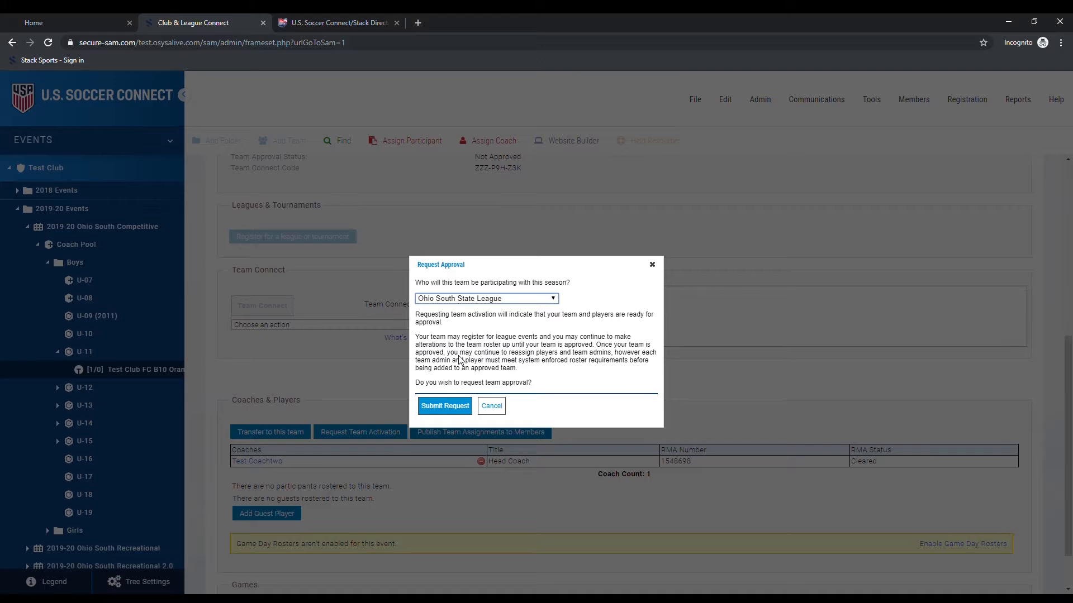
click(495, 356)
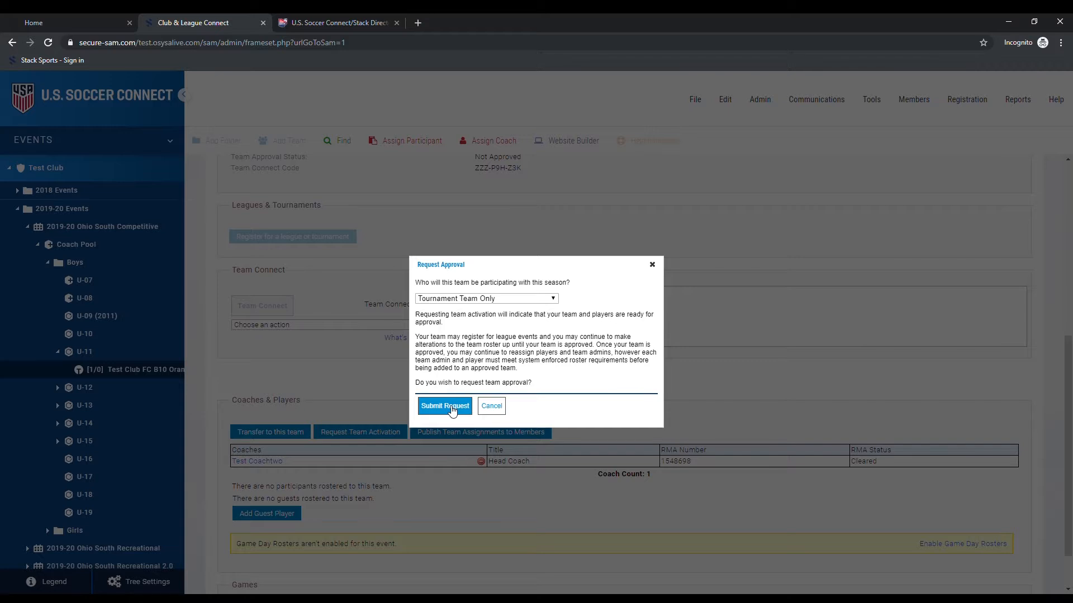
click(451, 407)
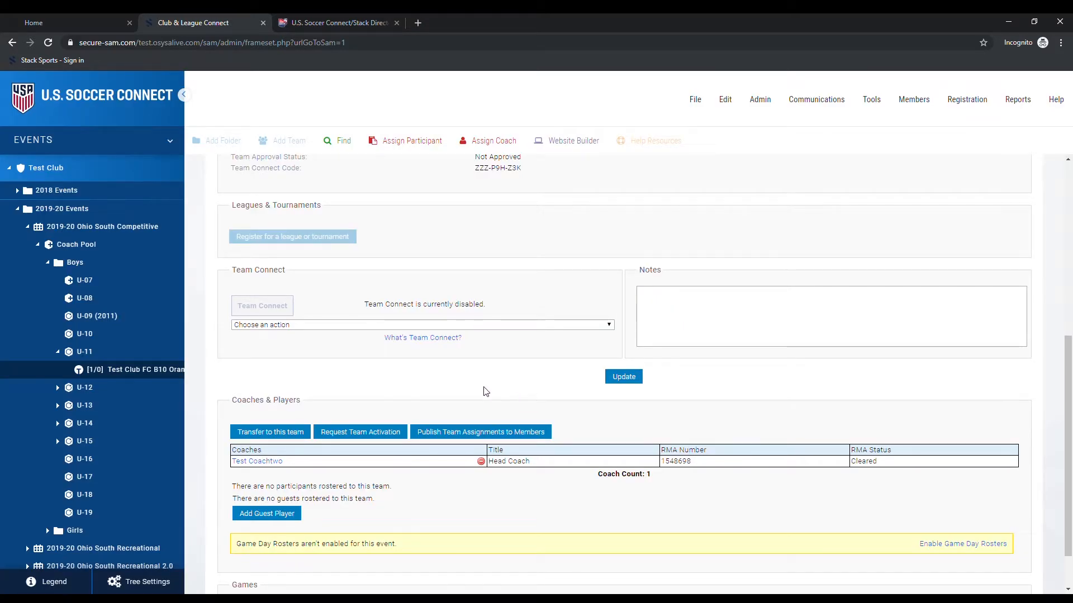
Step: Check the team's approval status in its settings
scroll(484, 391, up, 6)
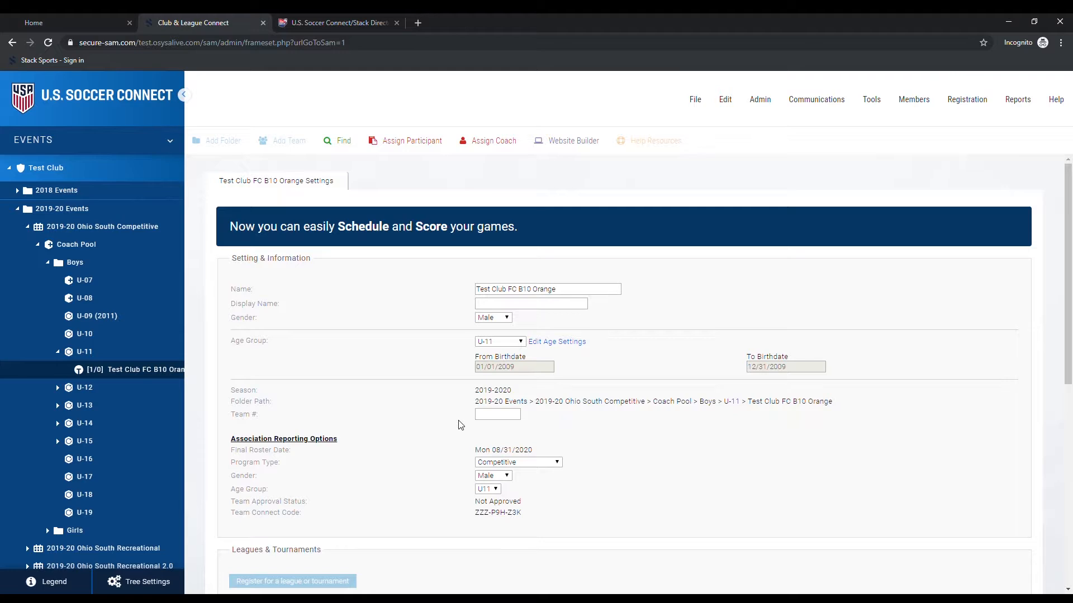
scroll(459, 425, down, 4)
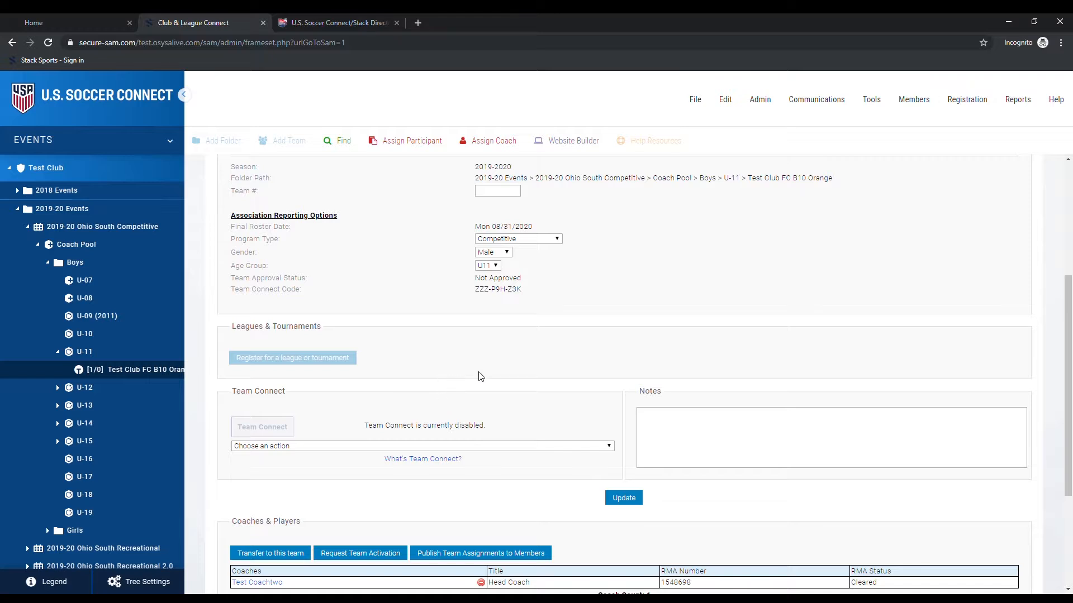
scroll(484, 372, up, 3)
Step: Switch to the association site and open the Teams page of Tournament Team Only under Leagues > Ohio South
click(84, 23)
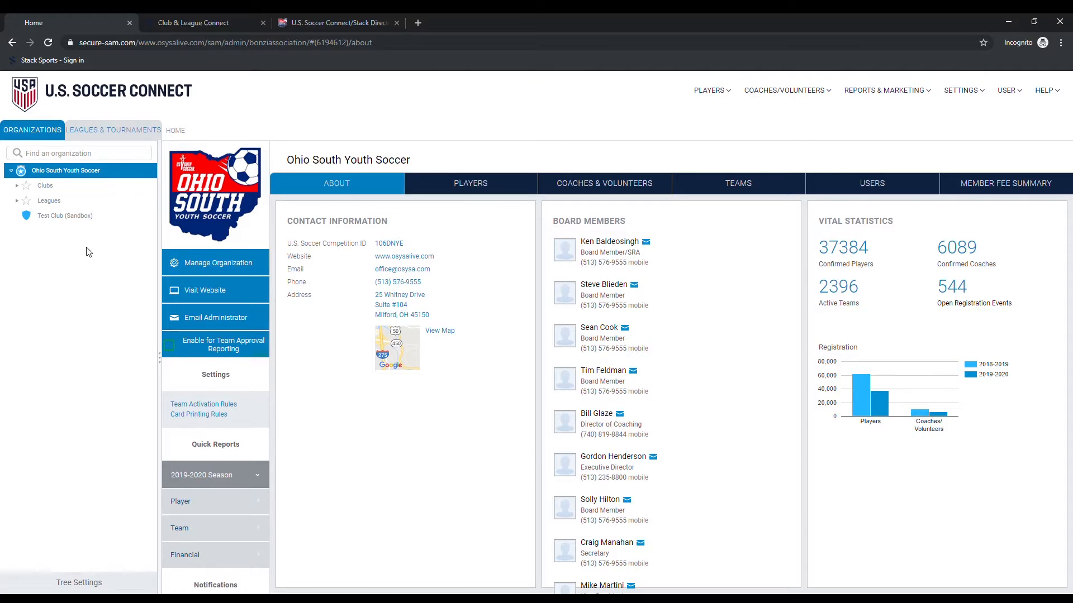
click(17, 202)
click(23, 279)
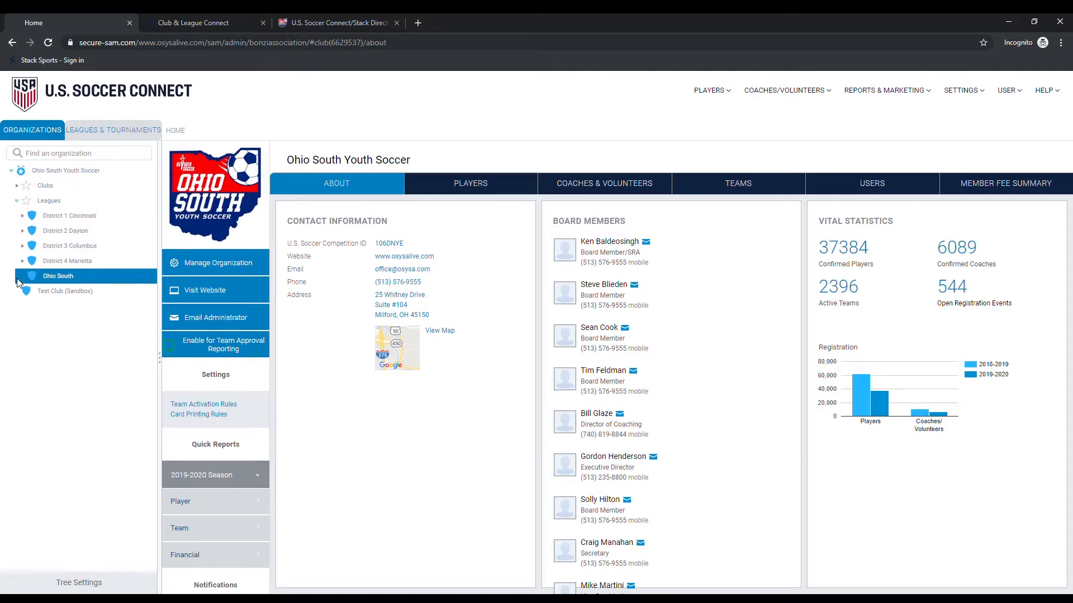
click(22, 277)
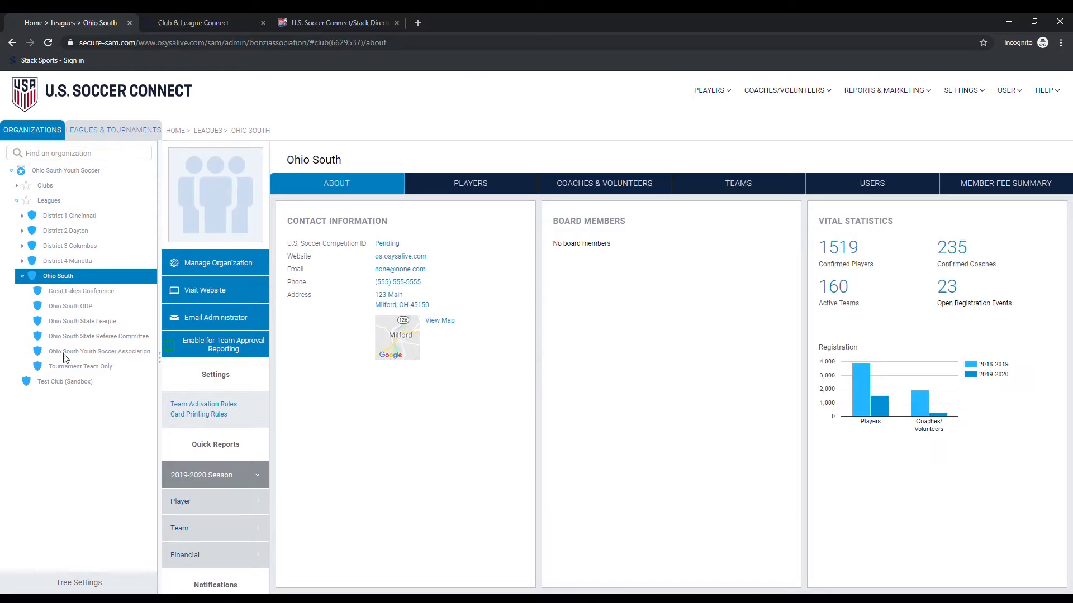
click(72, 368)
click(705, 186)
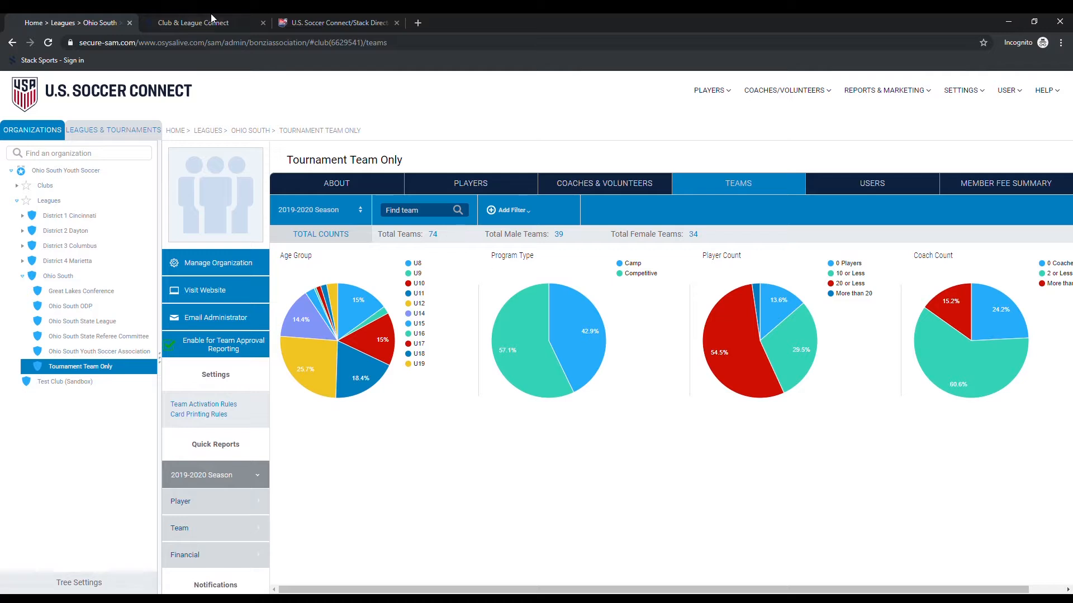
Step: Return to the club site, rename the team as Test Club FC B09 Orange in its settings, and save the update
click(212, 22)
scroll(412, 263, up, 3)
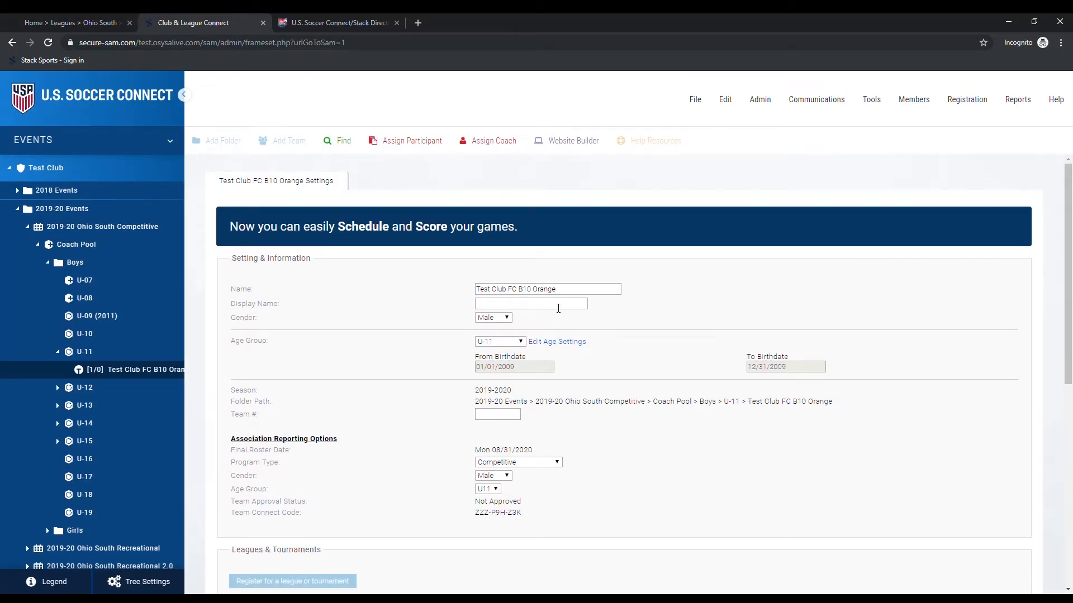
click(91, 24)
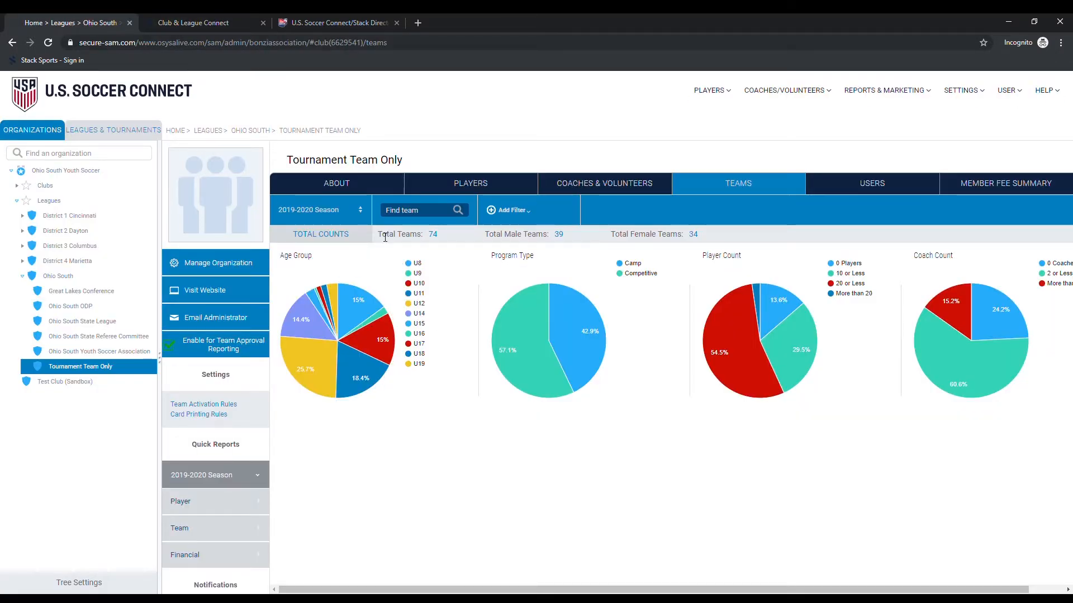
click(209, 21)
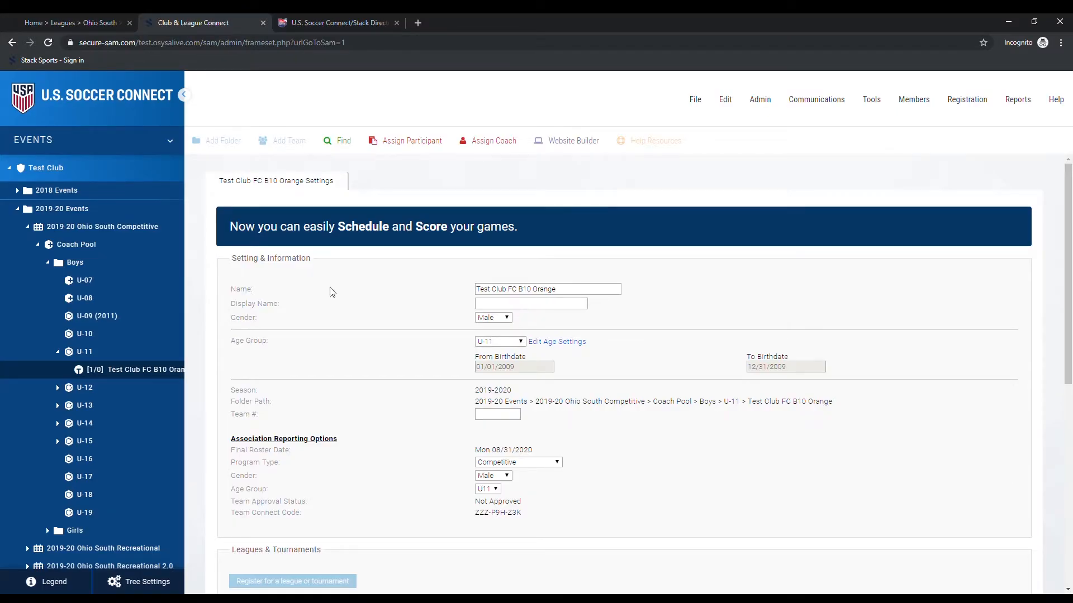
scroll(332, 291, down, 1)
scroll(331, 292, up, 1)
drag(527, 290, 529, 297)
text(09)
scroll(593, 405, down, 4)
scroll(592, 405, up, 1)
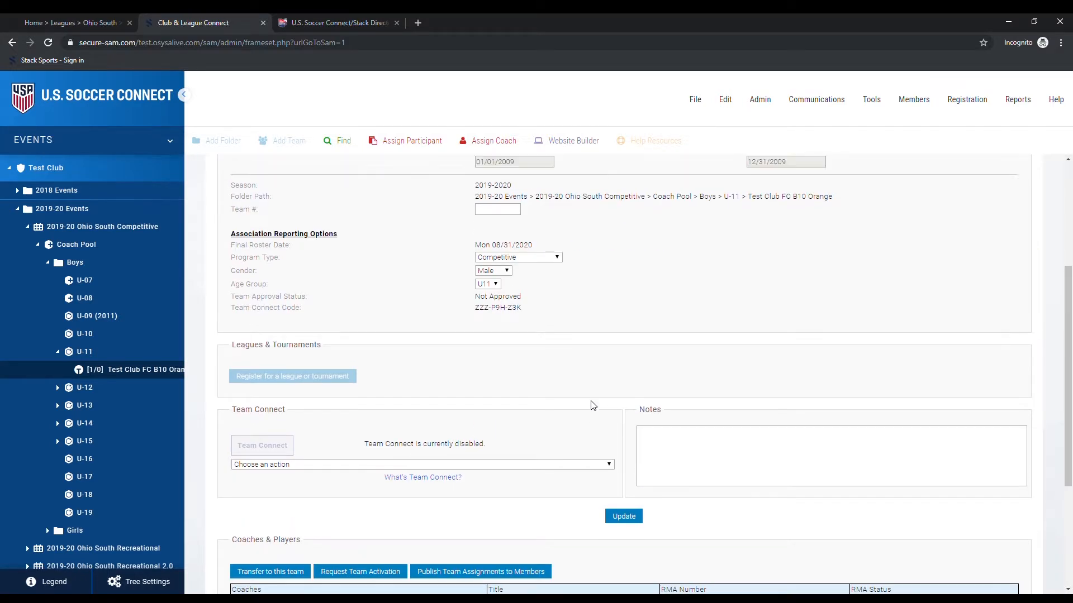
scroll(604, 447, down, 1)
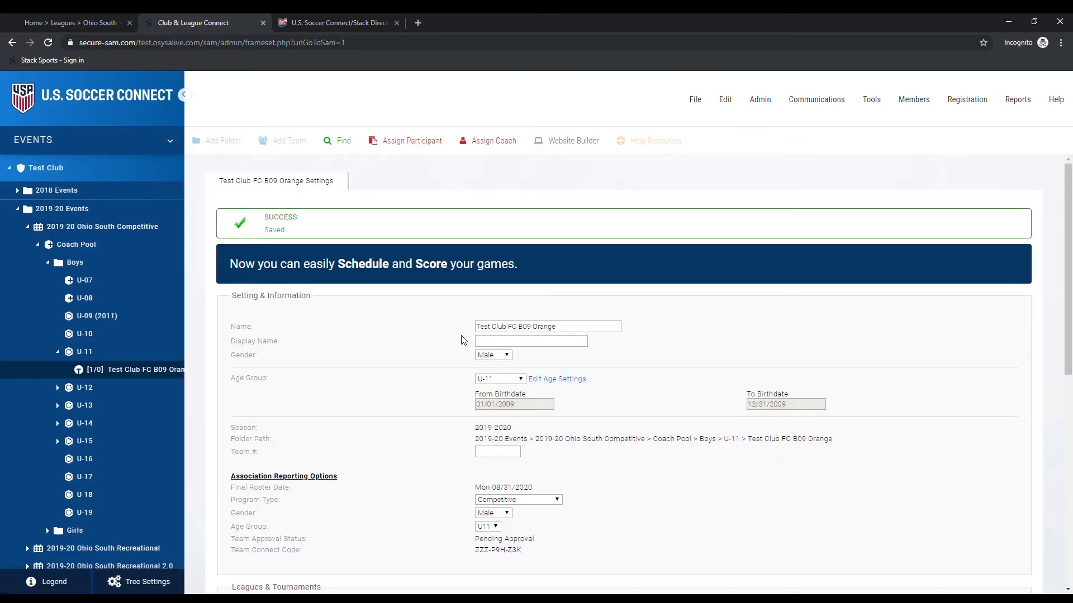
Step: Switch to the association site and search the Tournament Team Only teams for "test"
click(70, 19)
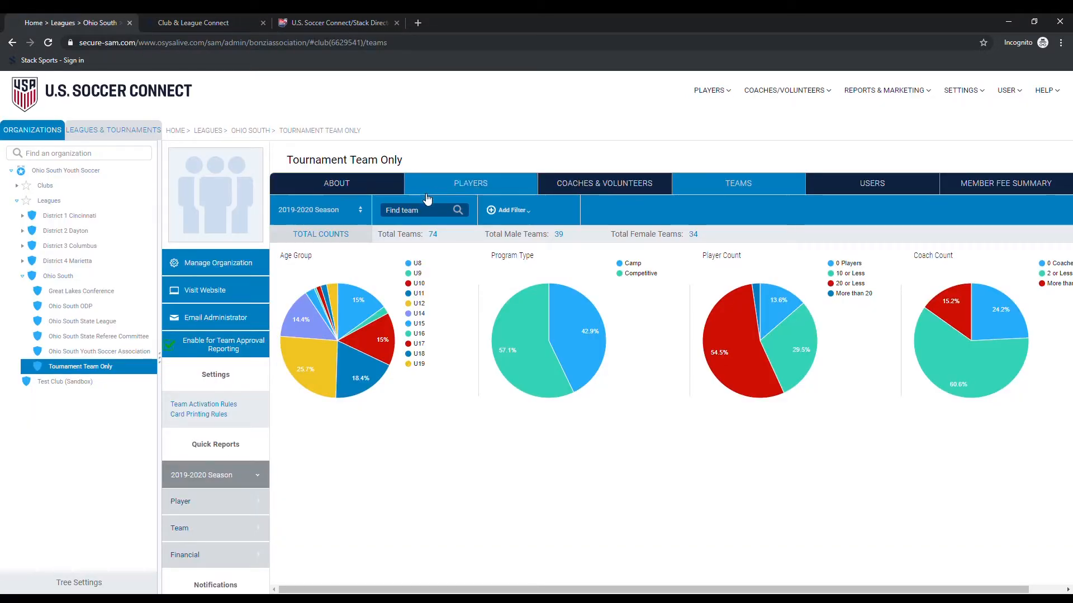
click(415, 217)
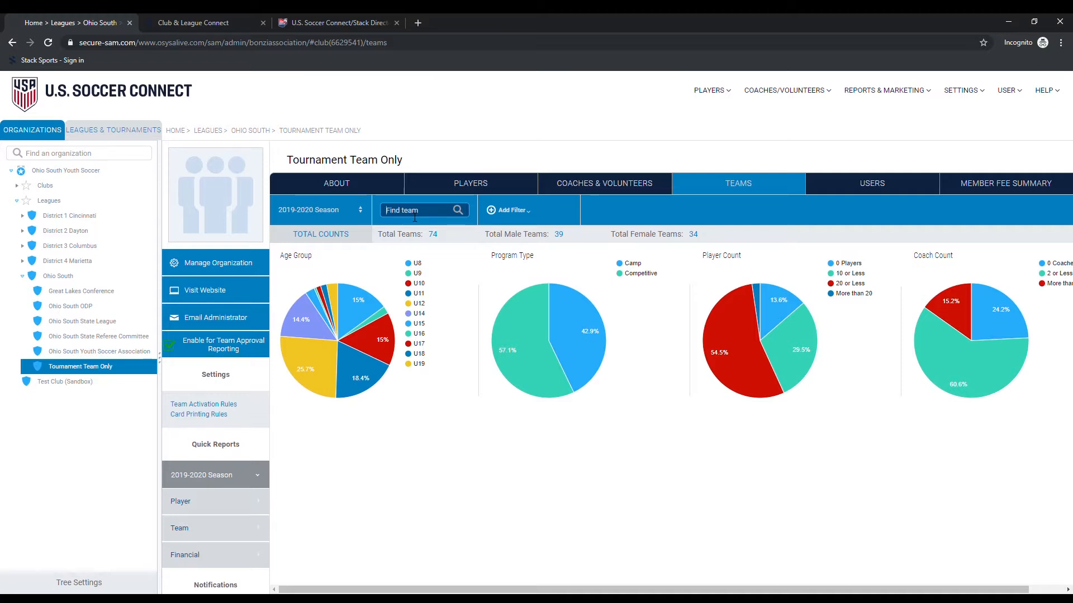
text(test)
key(Return)
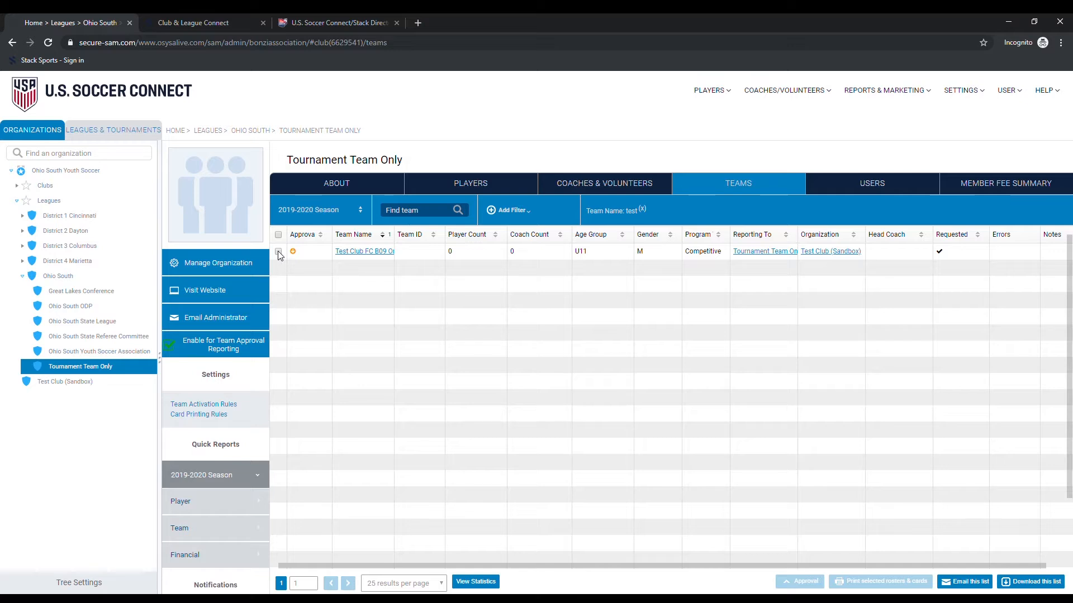
Step: Approve the Test Club FC B09 Orange team without adding a note, and check its assigned team ID
click(278, 252)
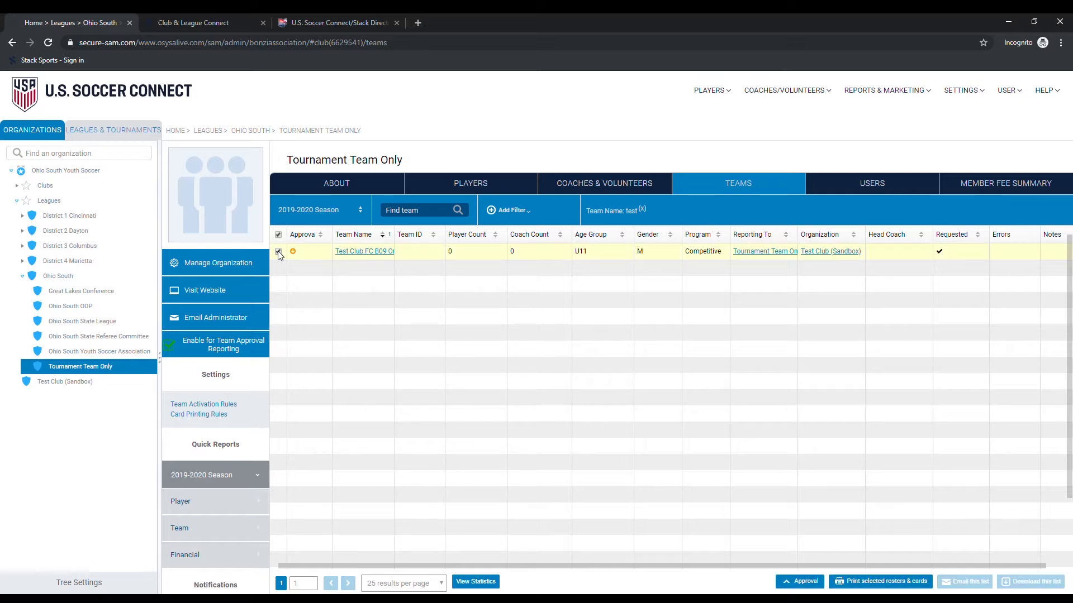
click(809, 583)
click(813, 549)
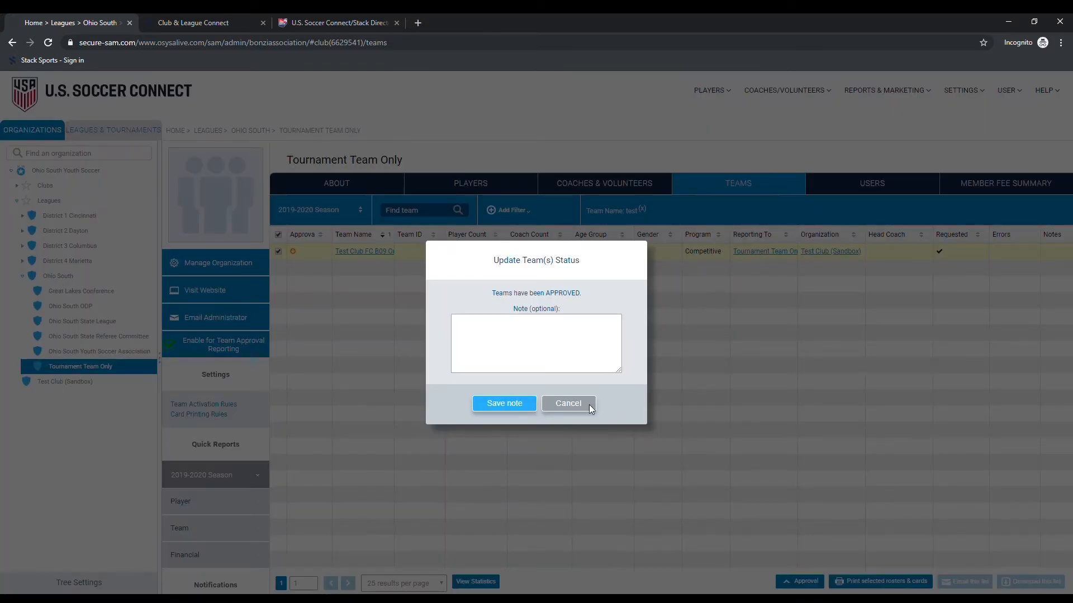
click(579, 404)
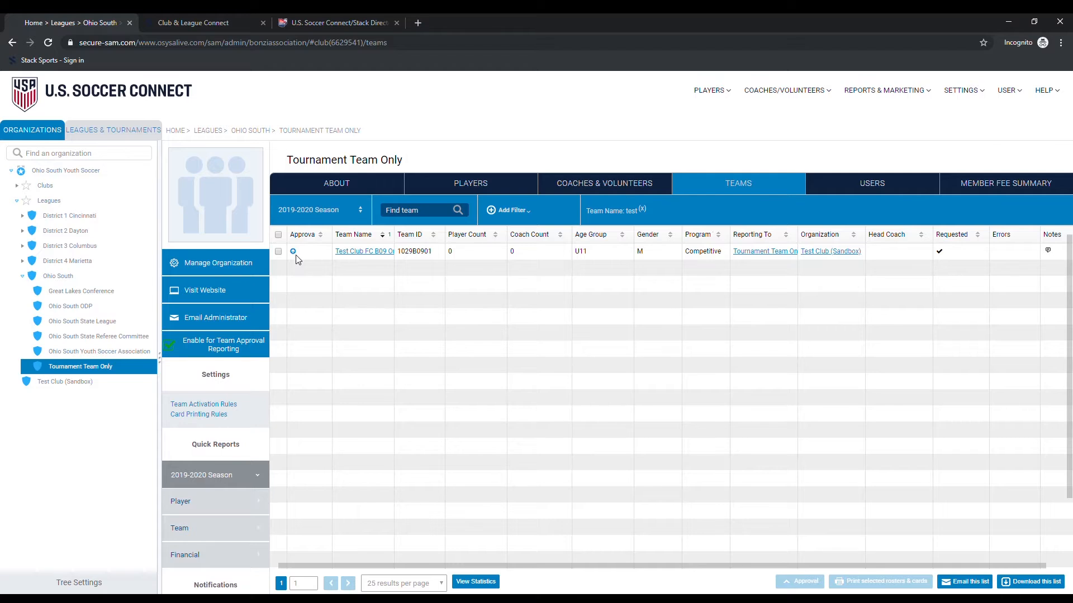
double_click(402, 259)
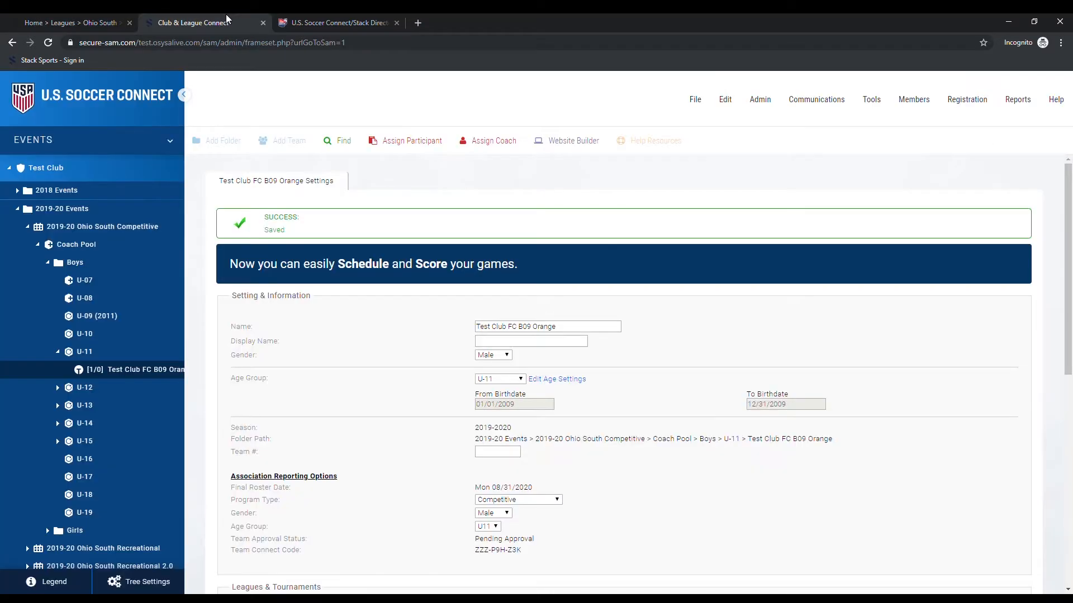
Step: Switch between the club and association sites to review the team's settings, approval status and Coaches & Players section
click(226, 19)
scroll(413, 326, down, 3)
scroll(414, 327, up, 3)
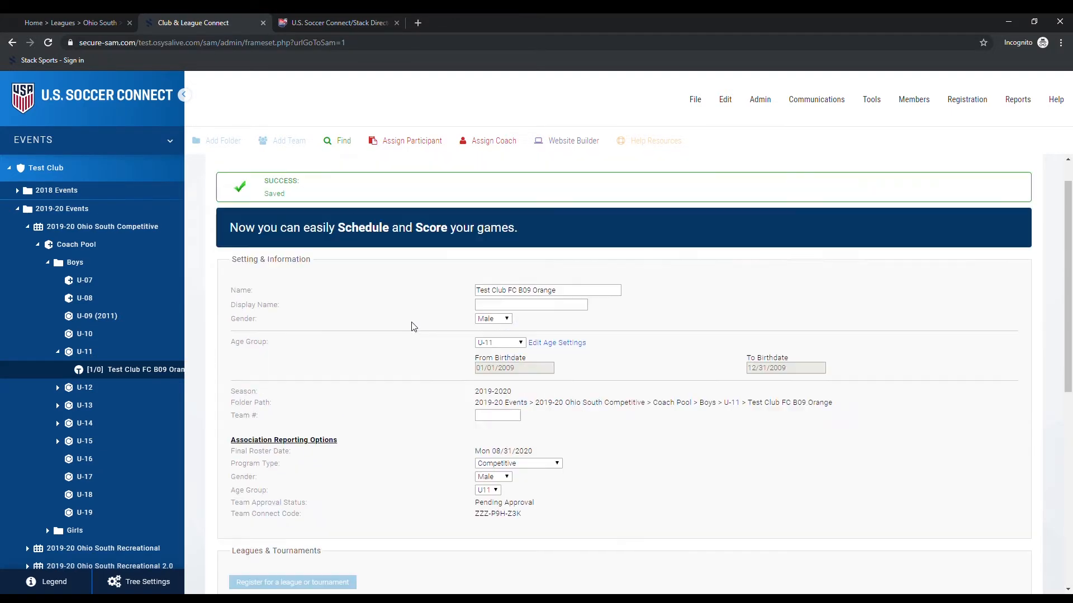
scroll(413, 327, down, 10)
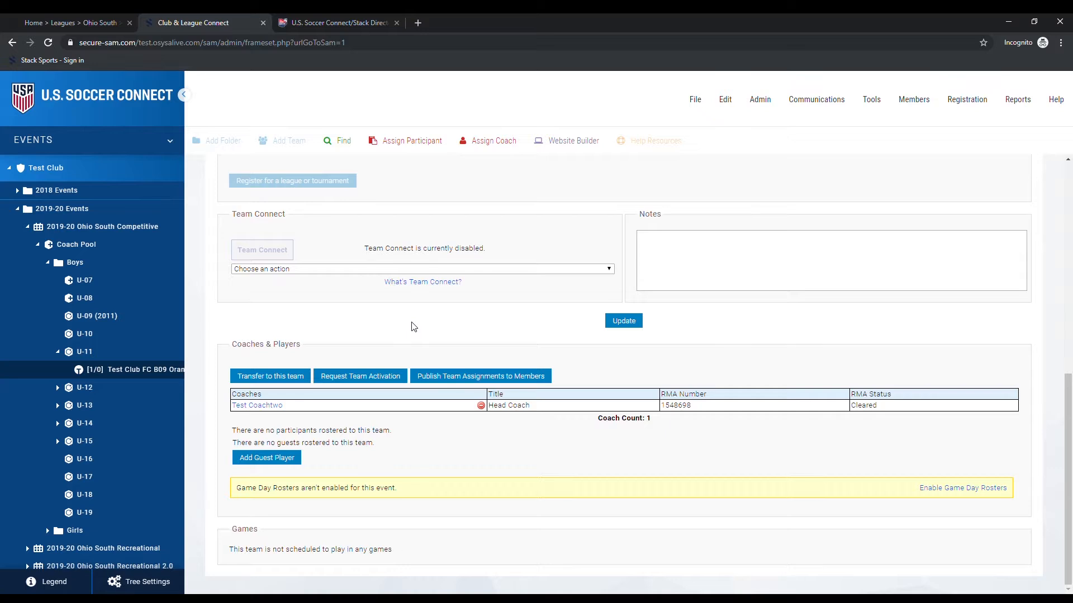
scroll(412, 326, up, 1)
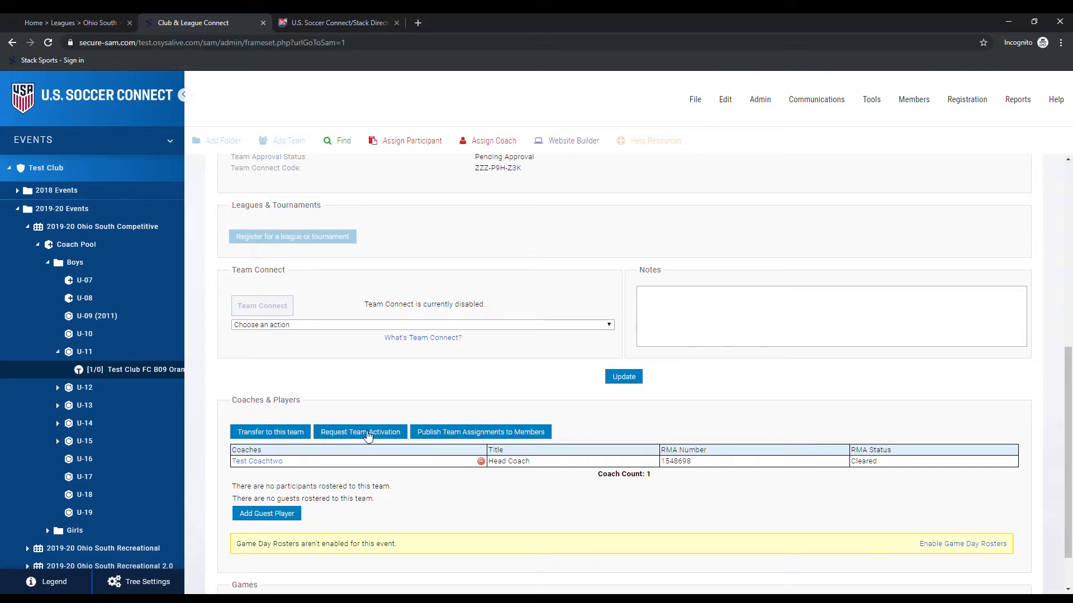
click(94, 19)
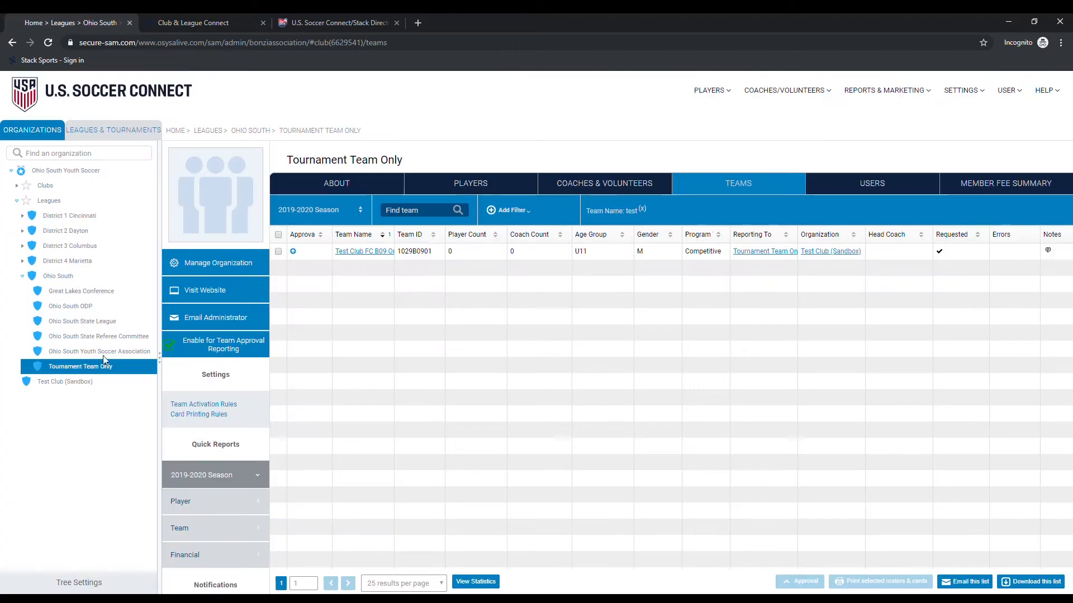
click(203, 16)
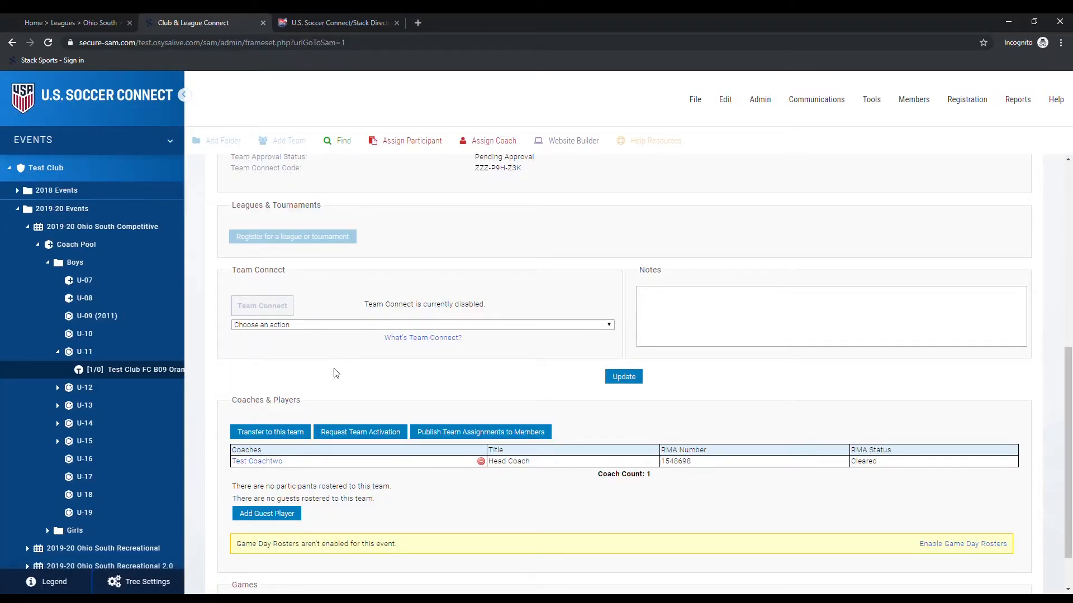
scroll(337, 373, down, 1)
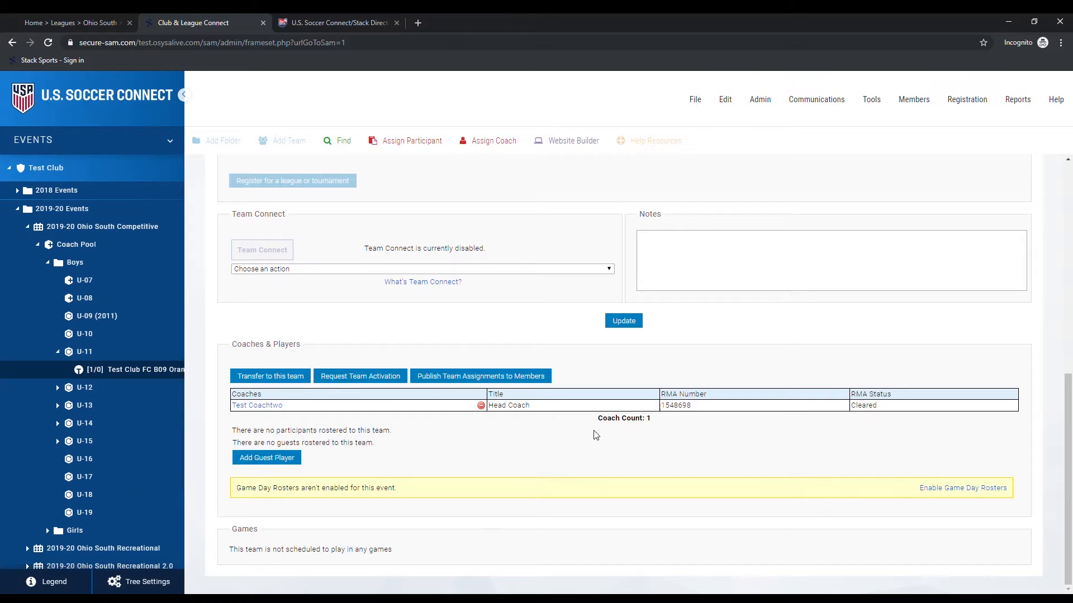
scroll(596, 435, up, 8)
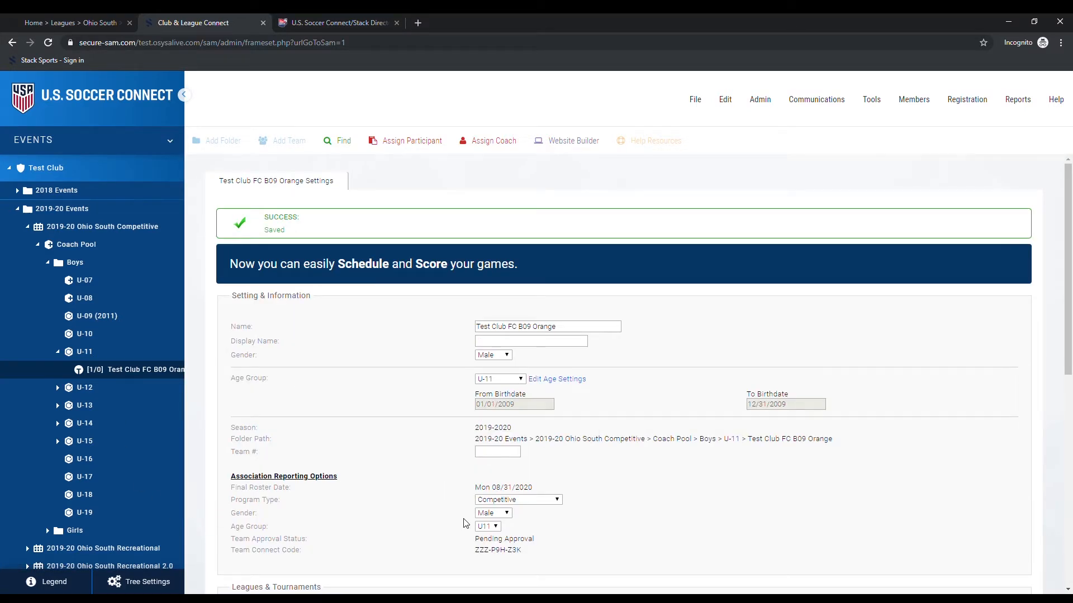
scroll(456, 506, down, 1)
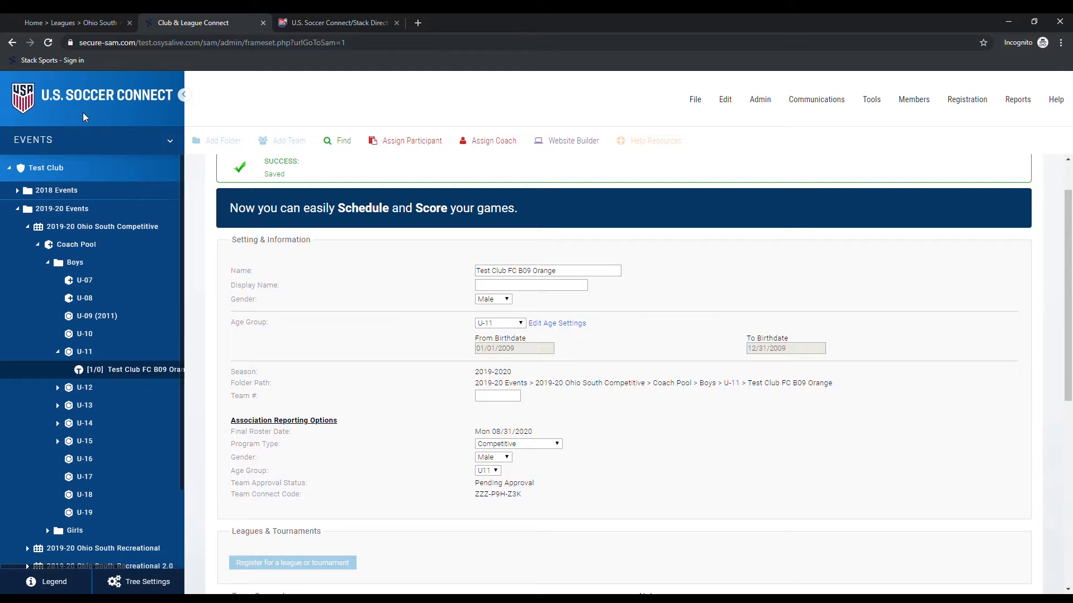
Step: Reload the club site and reopen the Test Club FC B09 Orange settings from the 2019-20 Ohio South Competitive boys U-11 folder
click(49, 42)
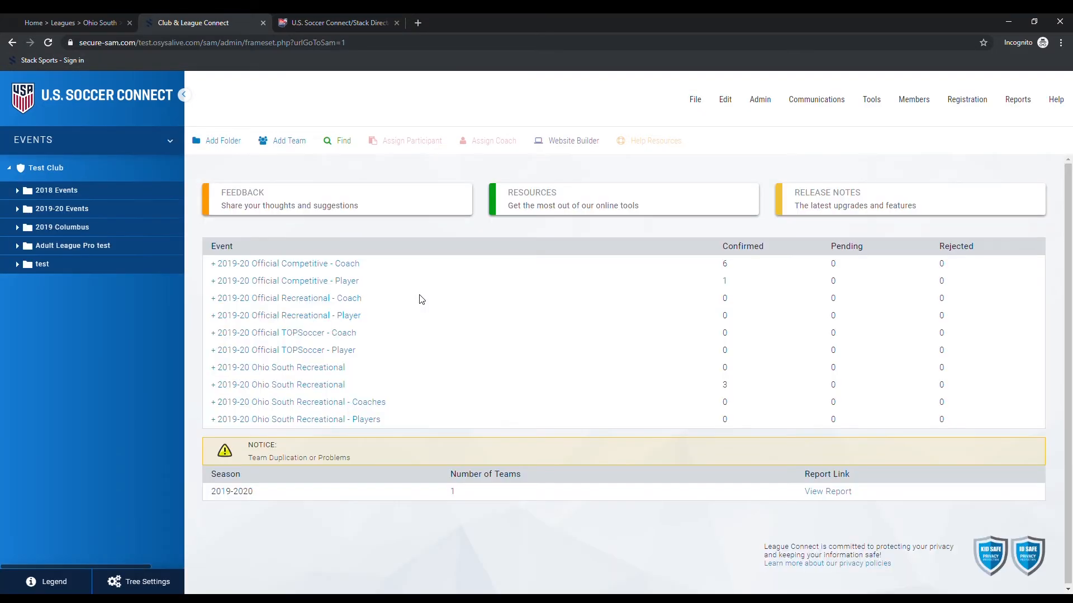
click(18, 210)
click(28, 228)
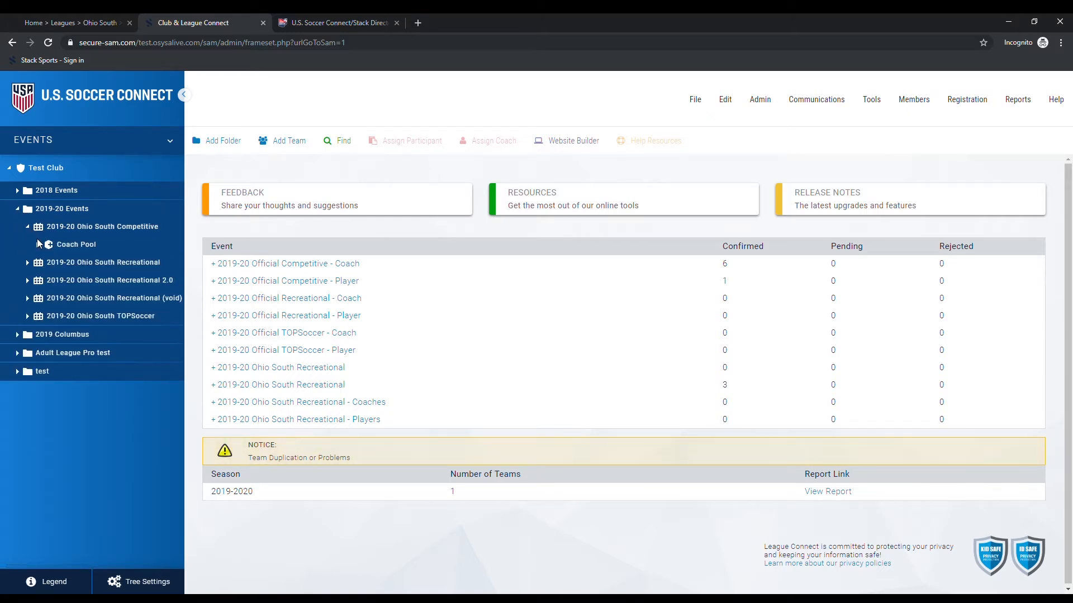
click(37, 244)
click(48, 262)
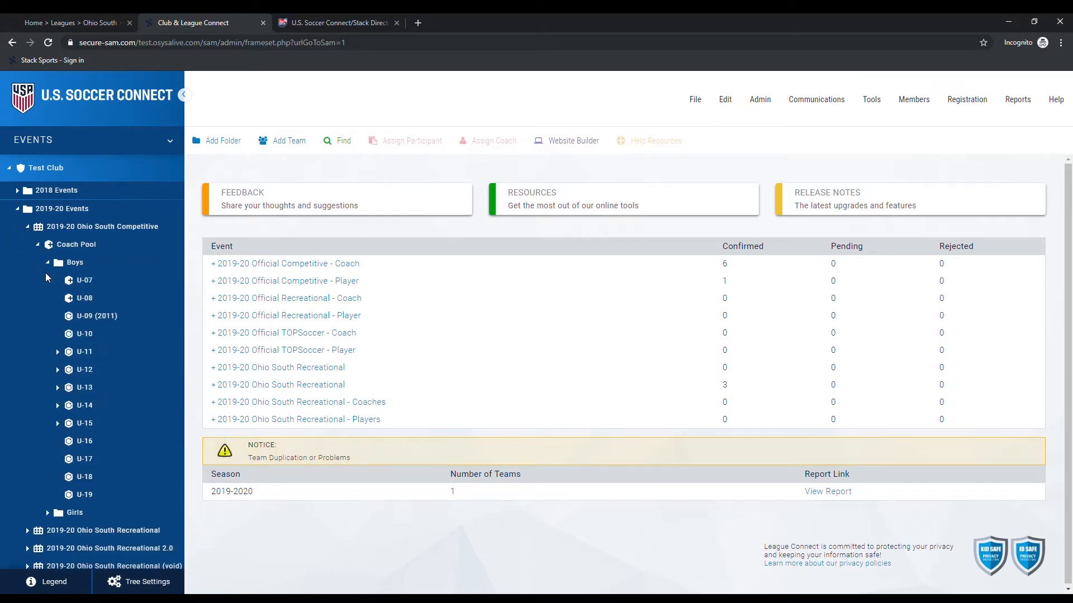
click(57, 351)
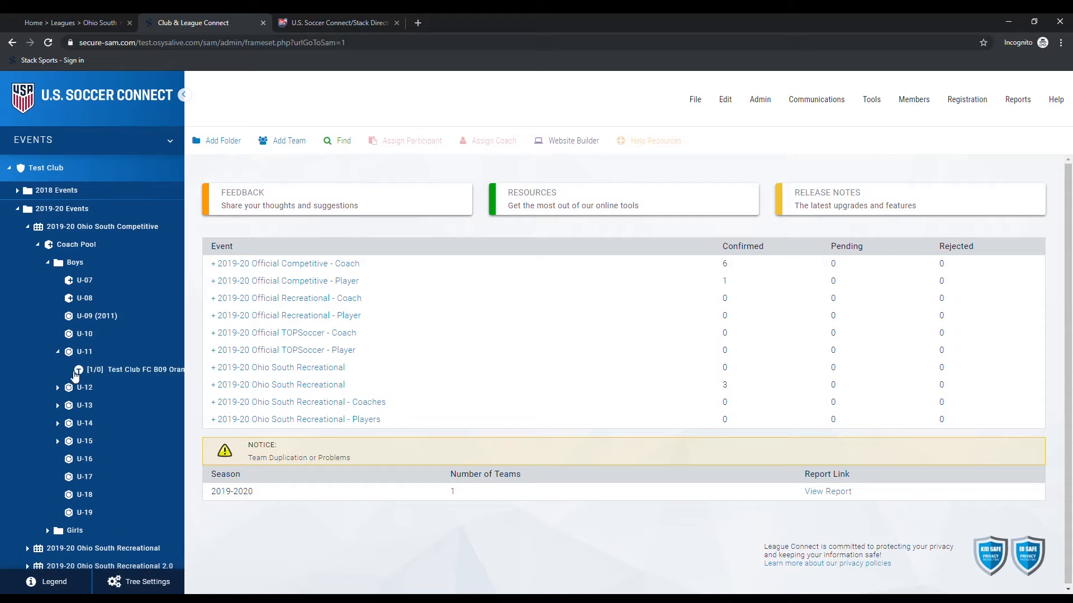
click(128, 370)
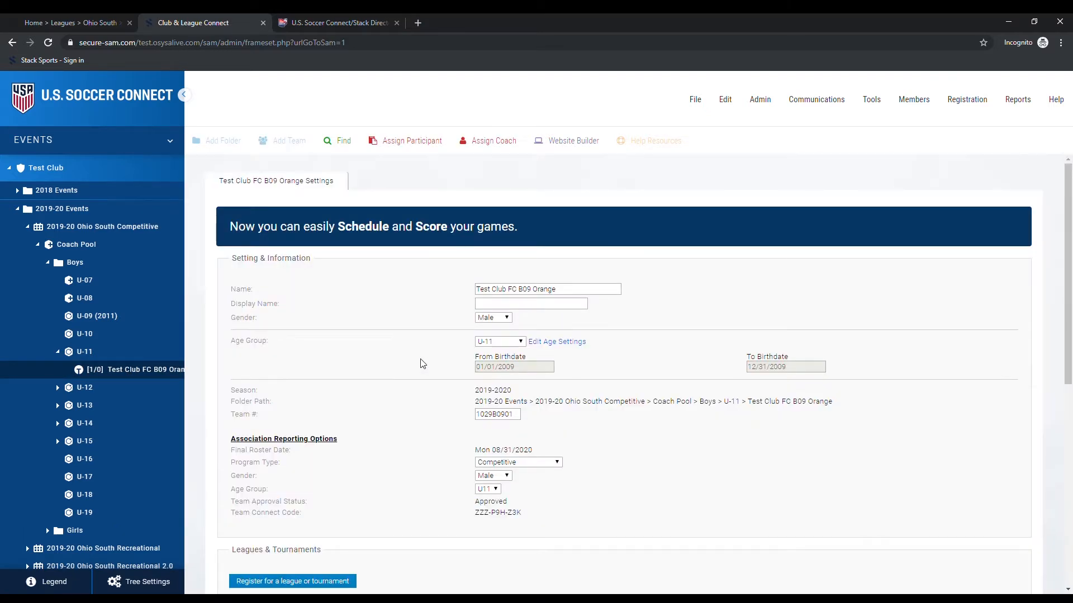
Step: Examine the reloaded team's approval status, its Leagues & Tournaments section and the options under Coaches & Players
scroll(433, 368, down, 3)
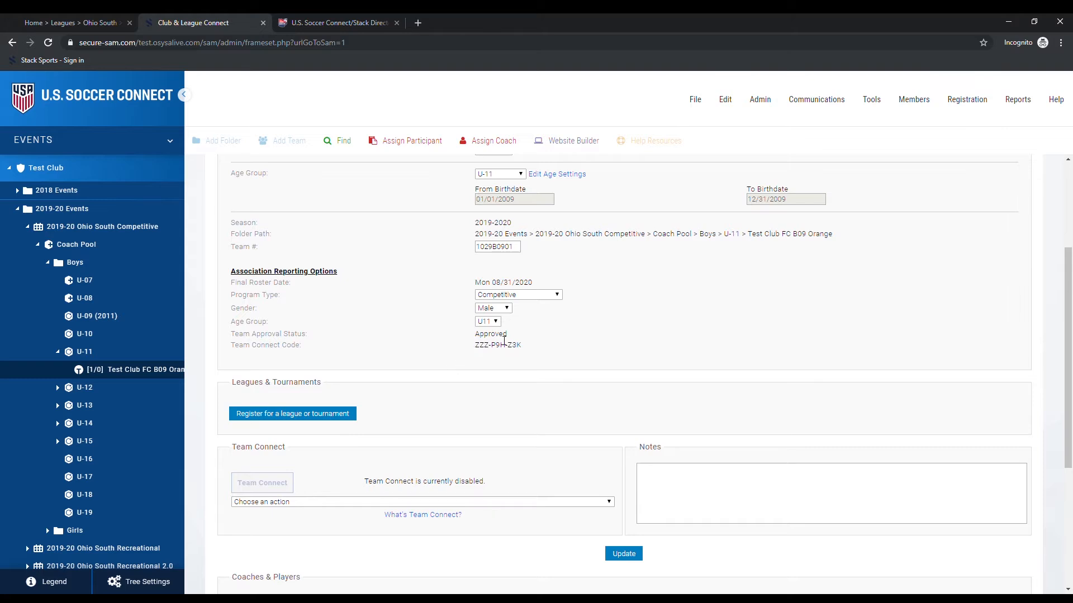
drag(508, 339, 474, 335)
click(229, 333)
drag(229, 334, 513, 335)
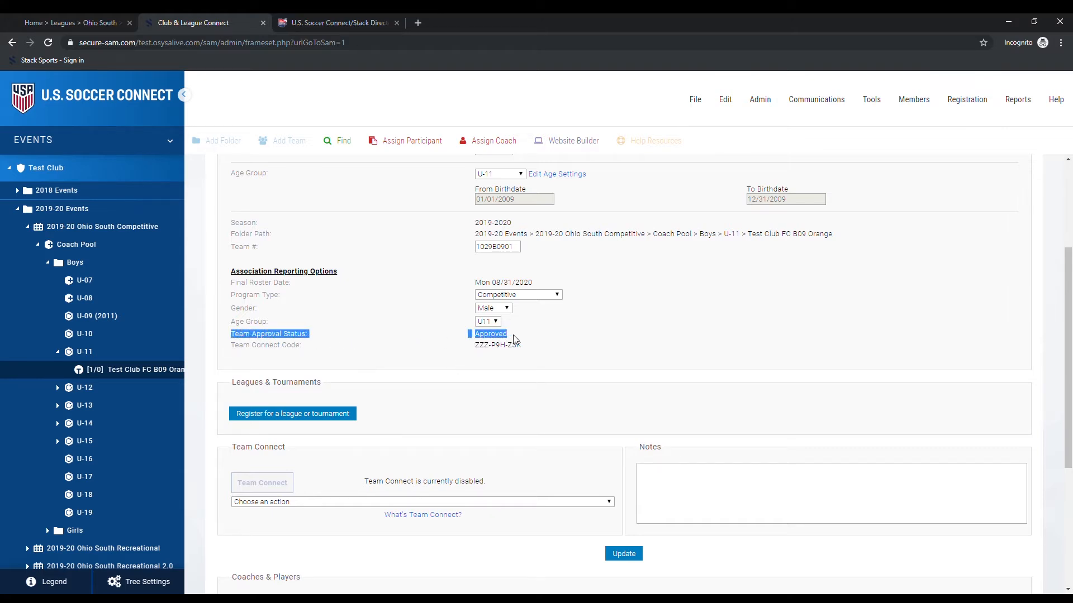
click(556, 334)
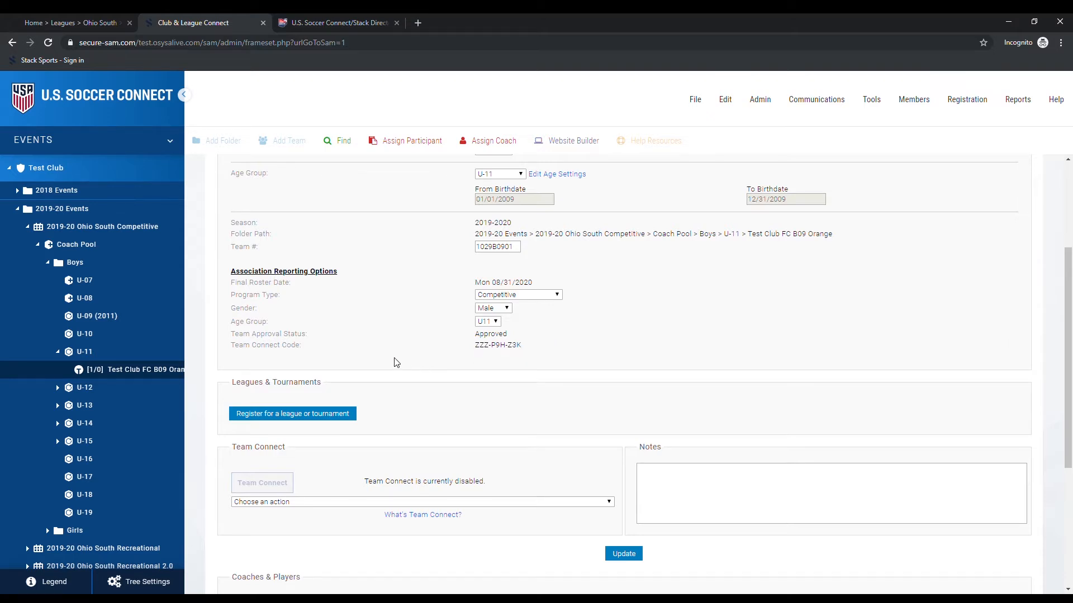
scroll(491, 359, down, 3)
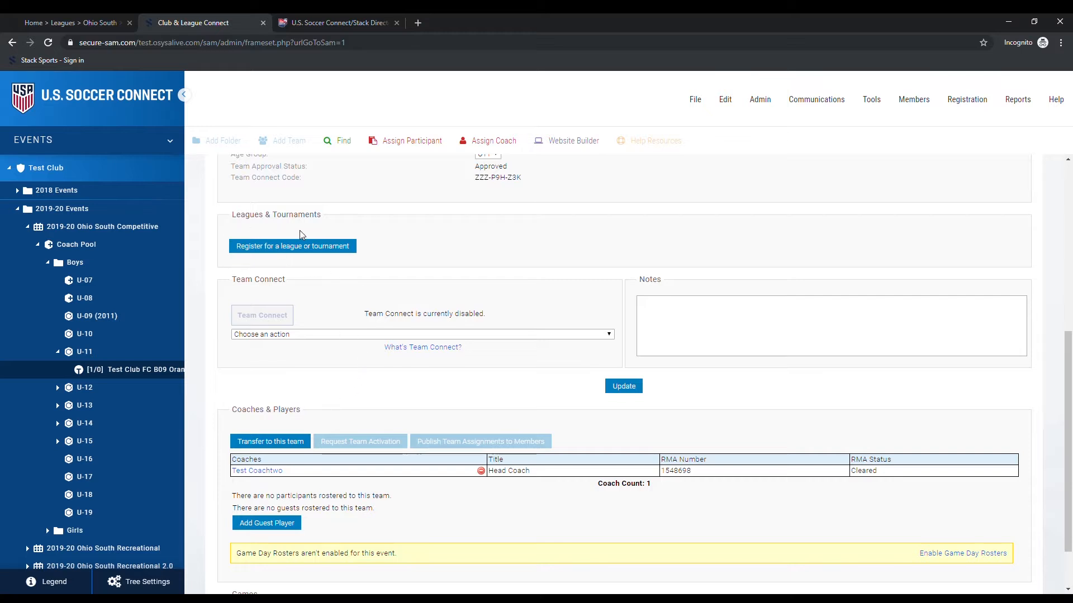
scroll(340, 282, down, 1)
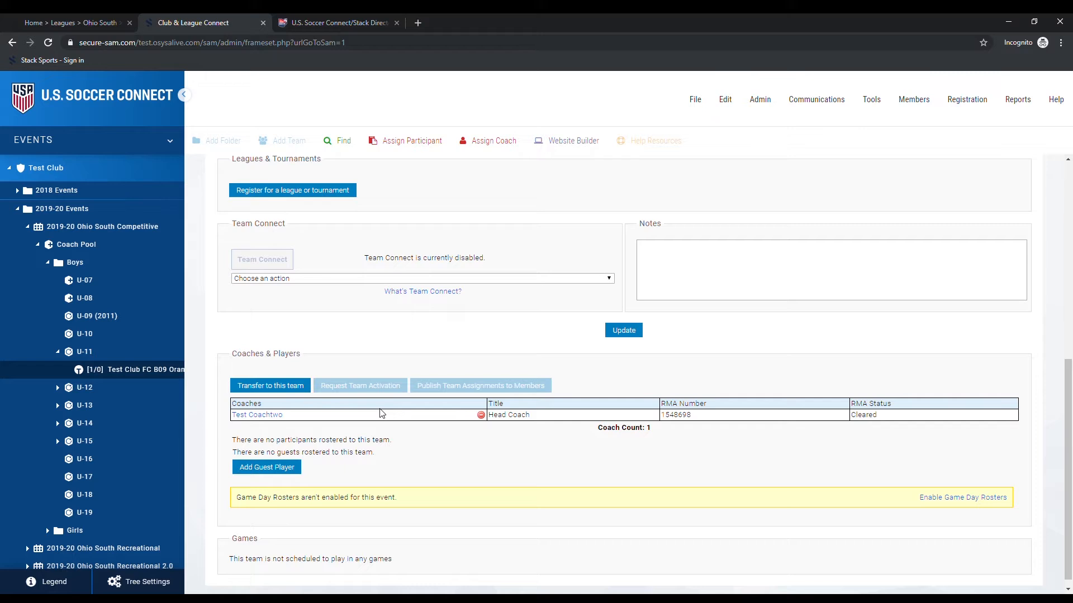
scroll(385, 414, up, 1)
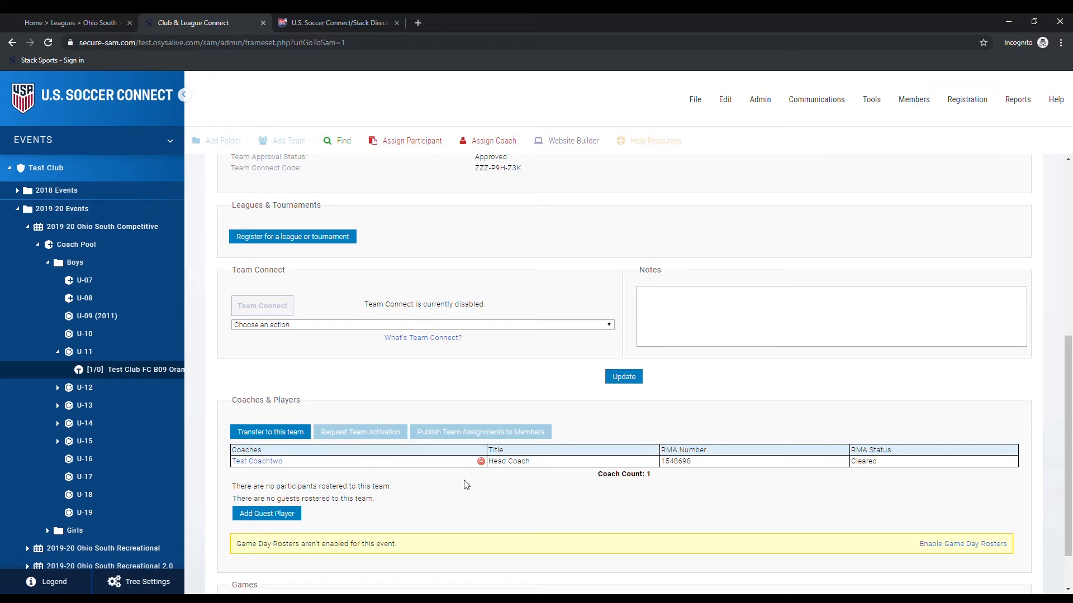
Step: Examine the Team Connect, Coaches & Players and Games sections in the Test Club FC B09 Orange settings
scroll(415, 466, down, 1)
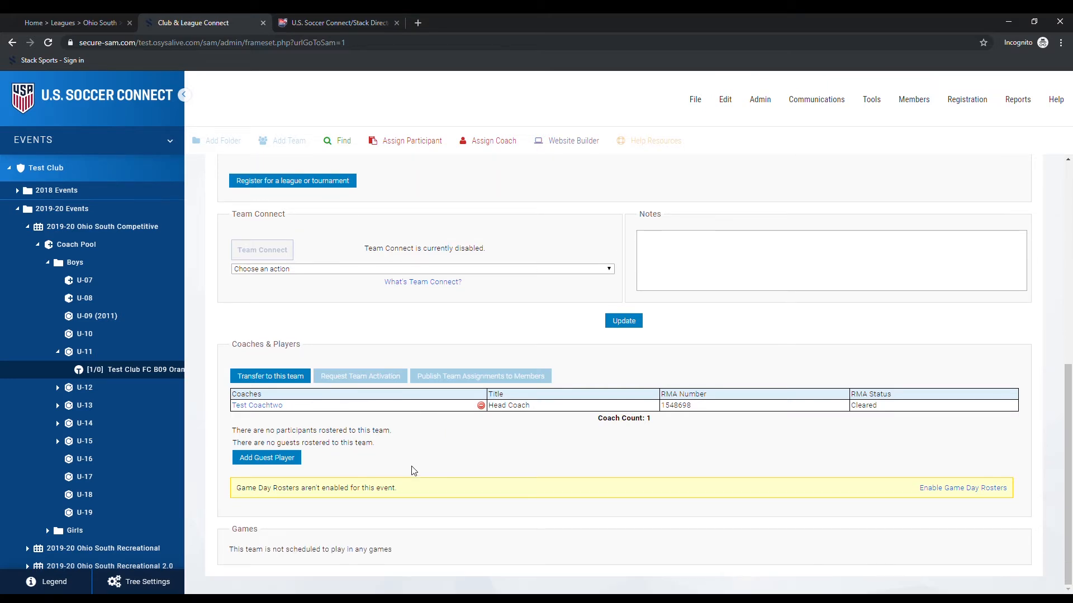
scroll(402, 431, up, 3)
scroll(417, 438, down, 3)
scroll(420, 474, up, 5)
scroll(423, 474, down, 3)
scroll(422, 474, up, 3)
scroll(427, 475, down, 5)
scroll(440, 452, up, 2)
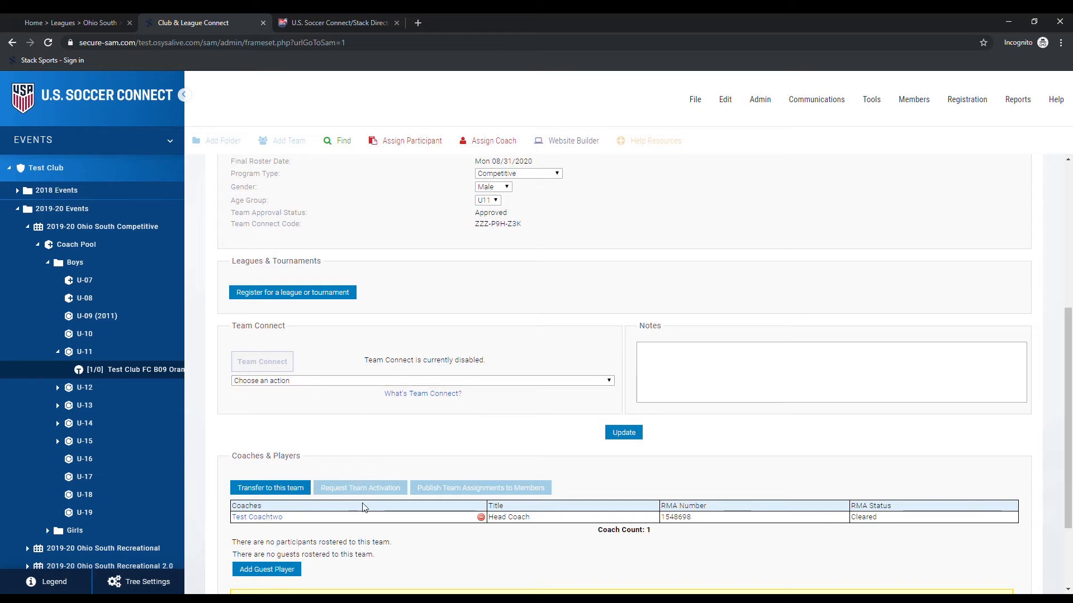
scroll(334, 433, up, 2)
scroll(335, 433, down, 2)
scroll(345, 516, down, 2)
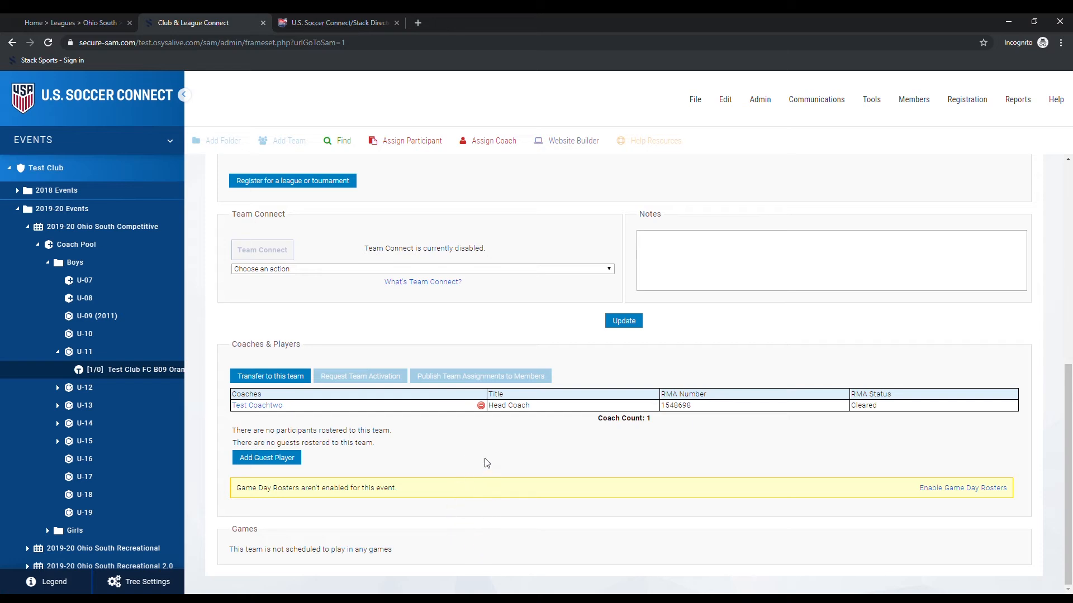
Step: Check the League & Tournament Directory for events that Test Club FC B09 Orange can register for, and close it
scroll(486, 462, up, 3)
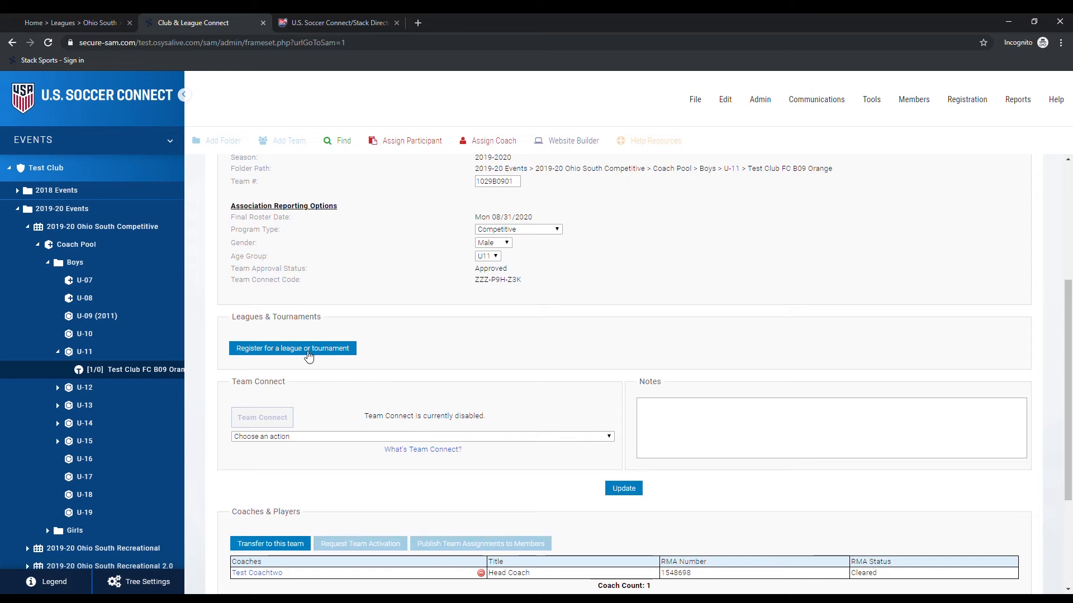
click(307, 351)
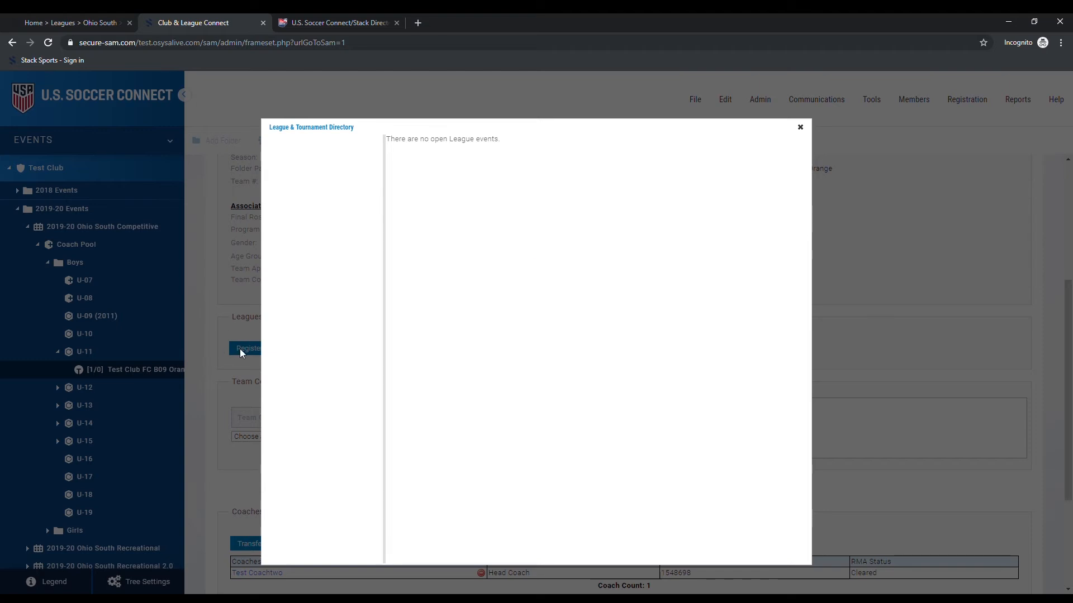
click(800, 127)
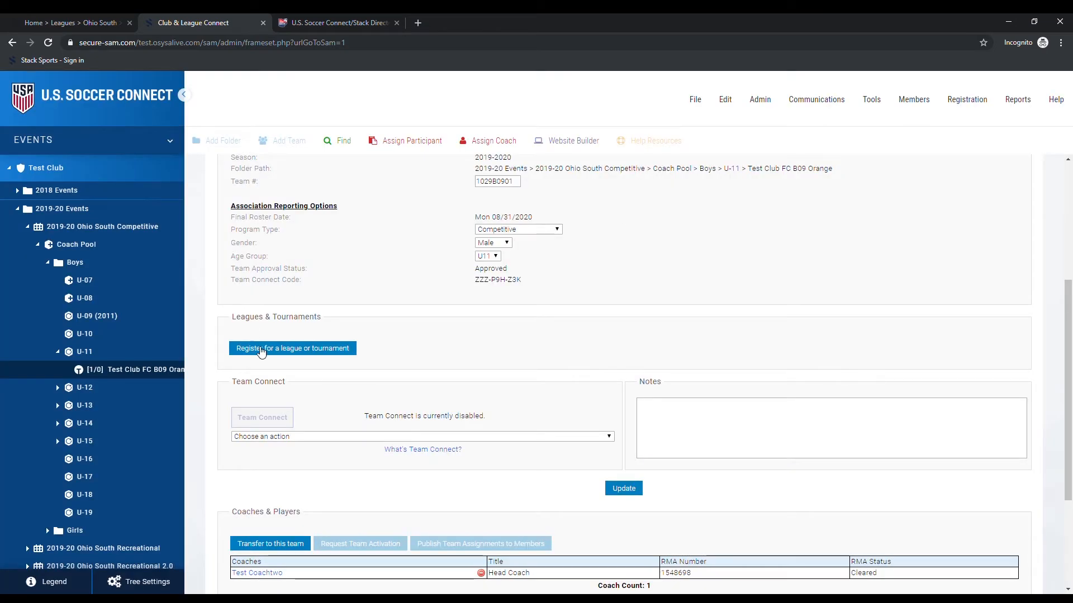
click(327, 348)
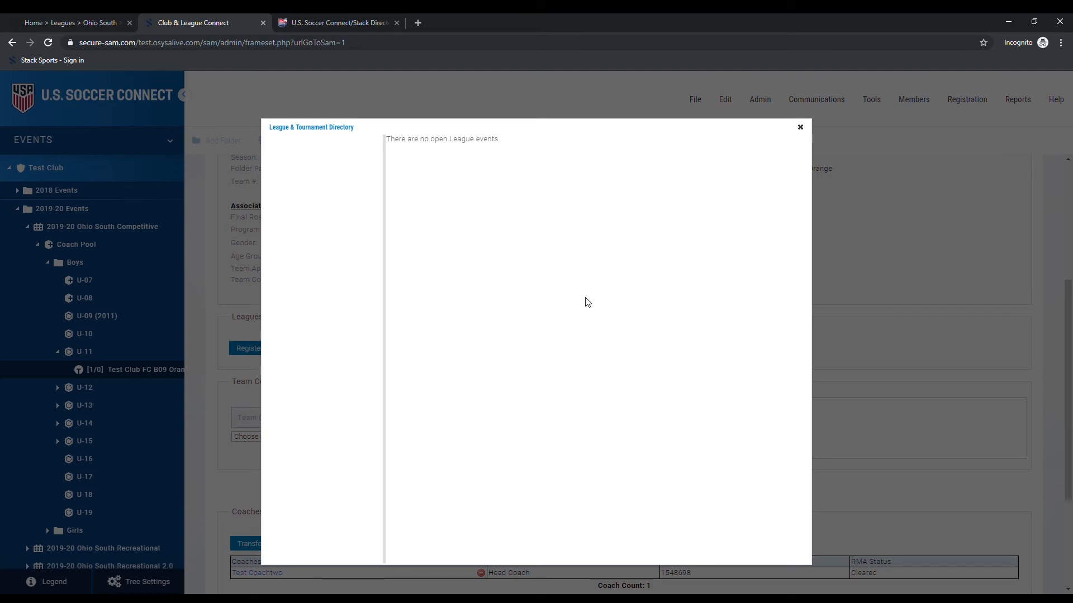
click(801, 129)
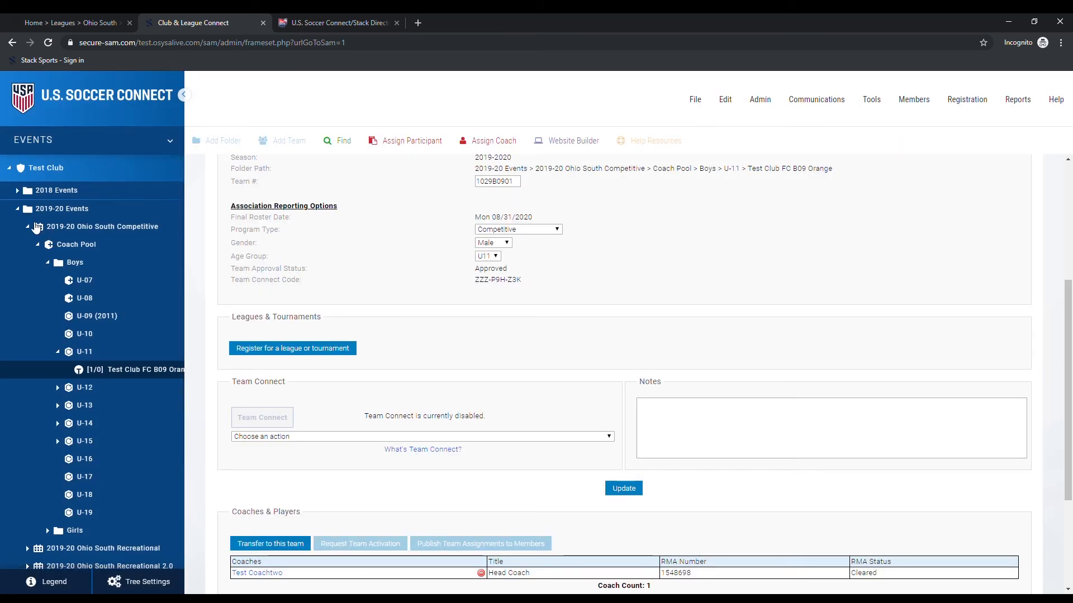
Step: Open the settings of the team named Team in 2018 Events > 2018 -19 Competitive > Boys > U-07 and review its lower sections
click(17, 209)
click(17, 191)
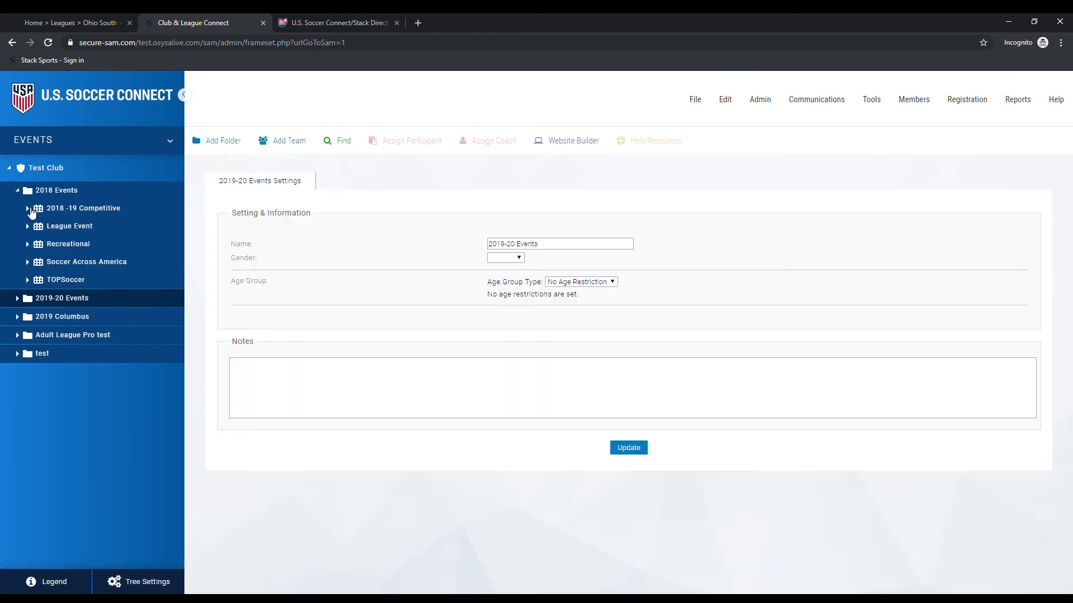
click(27, 208)
click(38, 226)
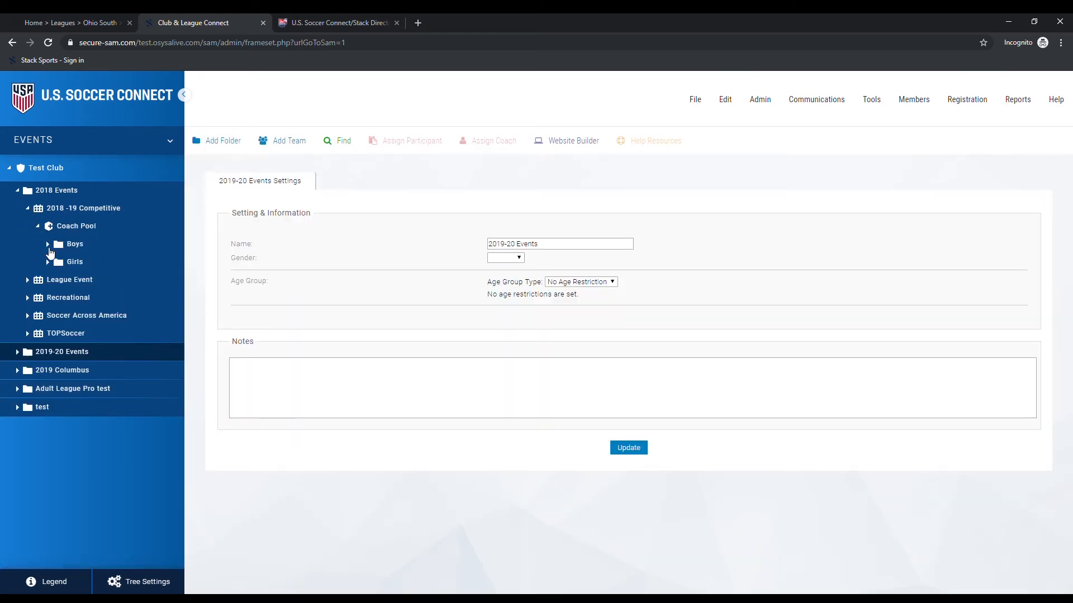
click(47, 244)
click(59, 280)
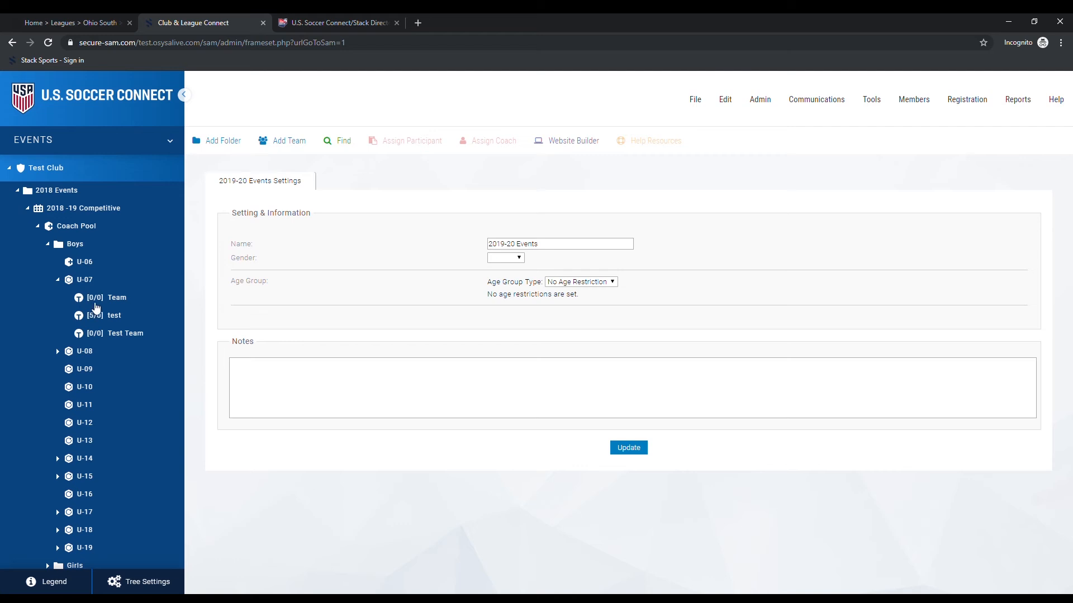
click(115, 298)
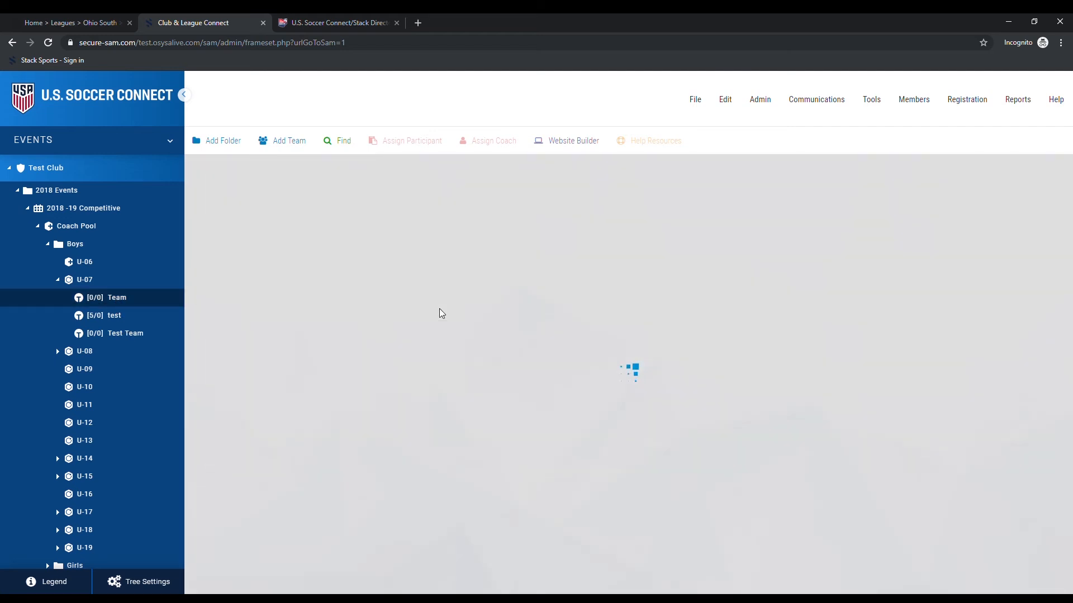
scroll(476, 320, down, 7)
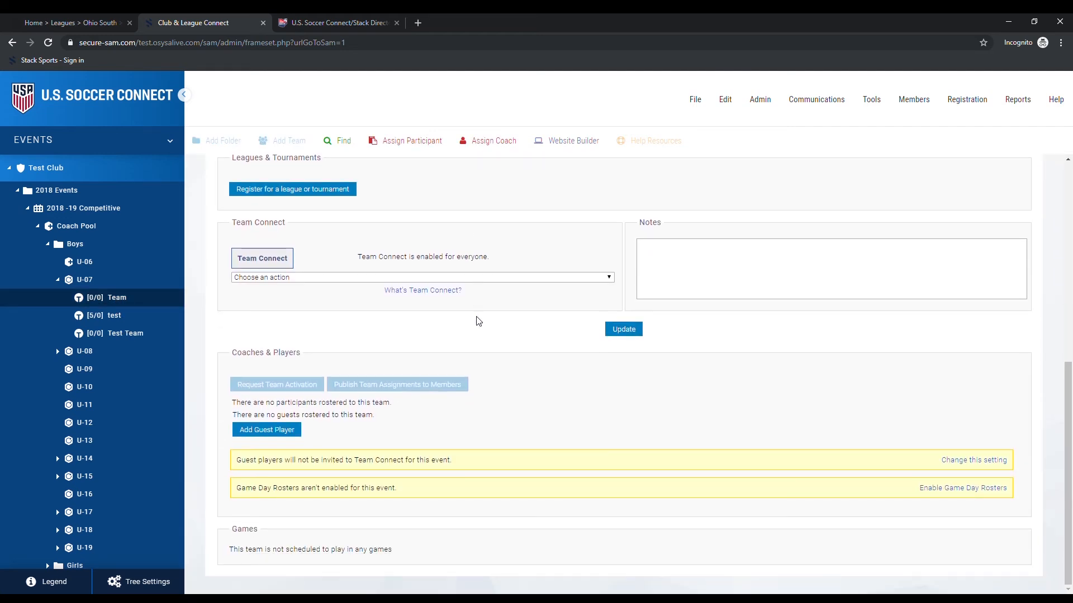
Step: Check the settings of the other two boys U-07 teams, Test Team and test, for league registrations and rostered members
click(123, 335)
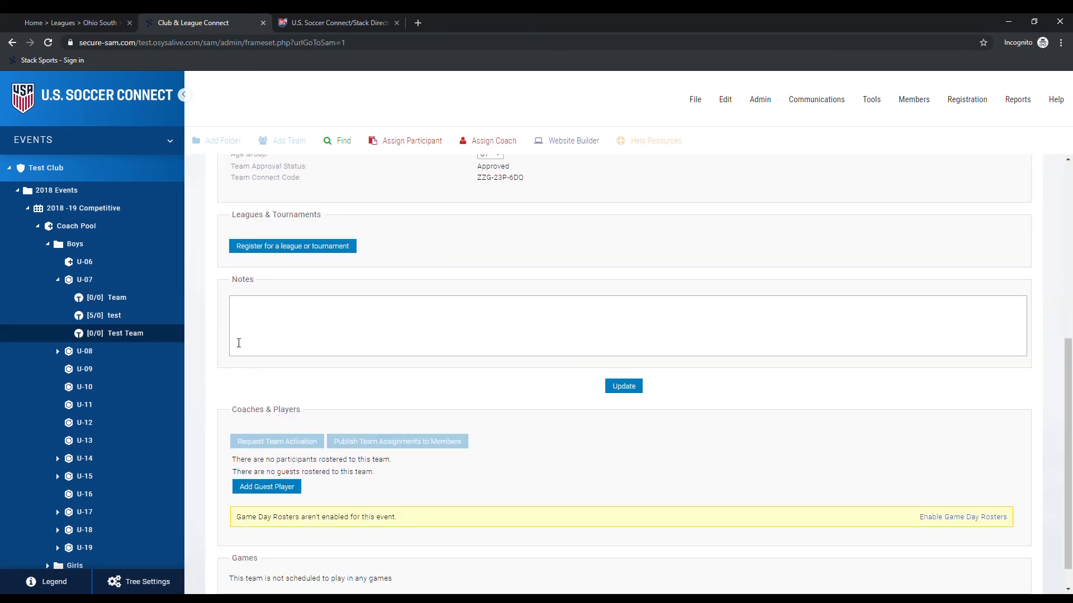
click(111, 315)
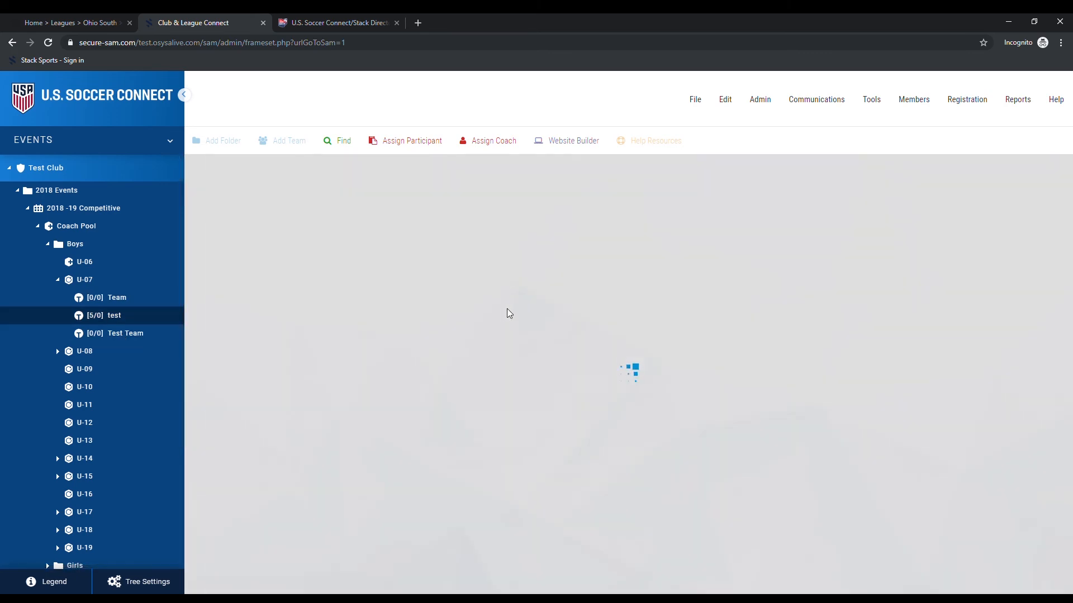
scroll(517, 313, down, 5)
scroll(335, 347, down, 3)
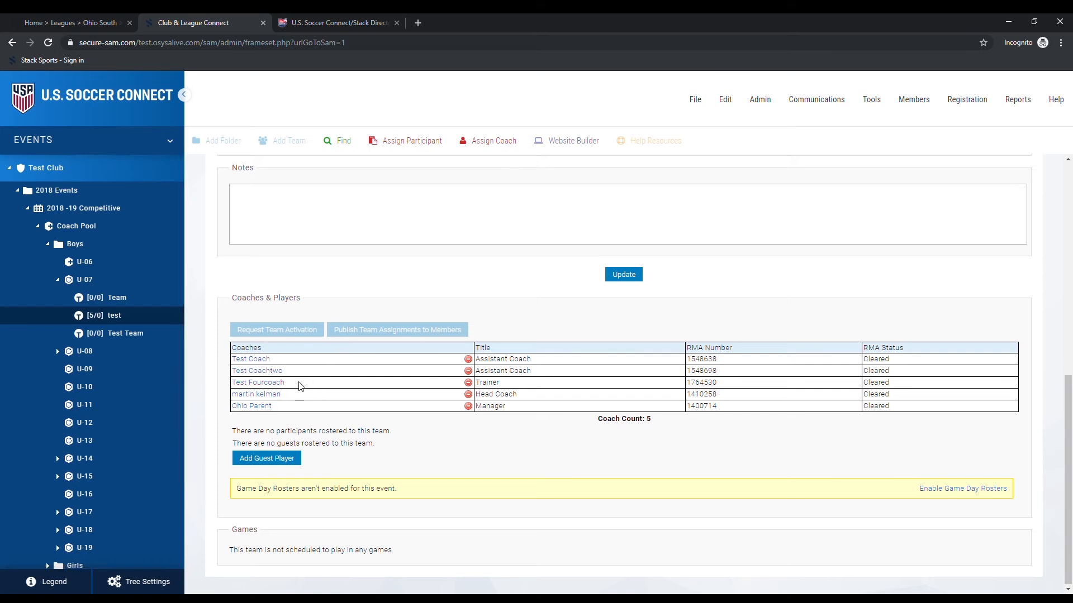
Step: Open Team Four in the boys U-08 folder and review its approval status, league registration option and Coaches & Players section
click(59, 280)
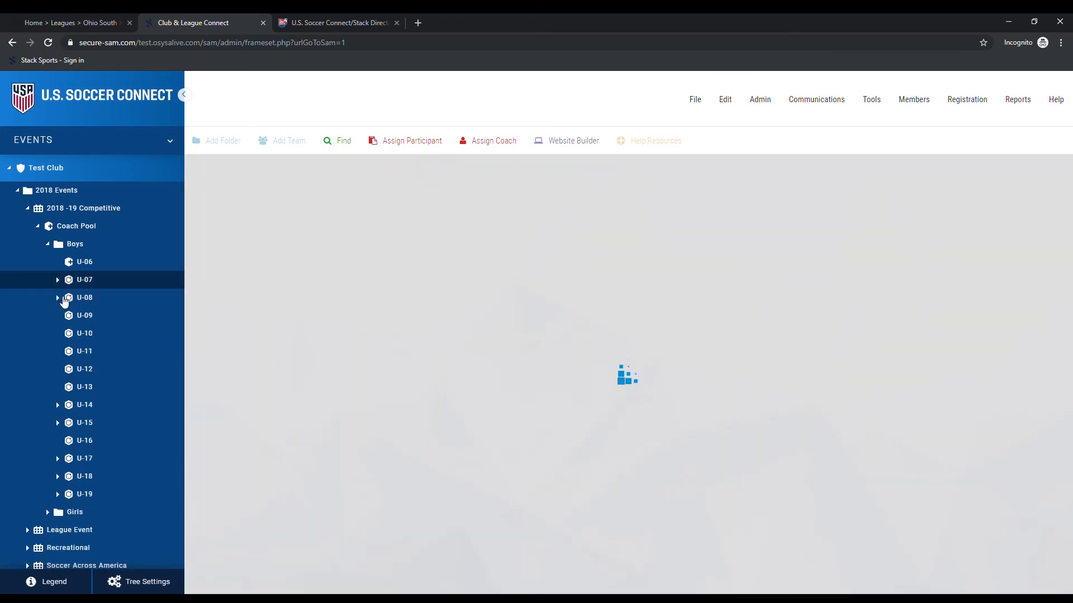
click(57, 297)
click(128, 350)
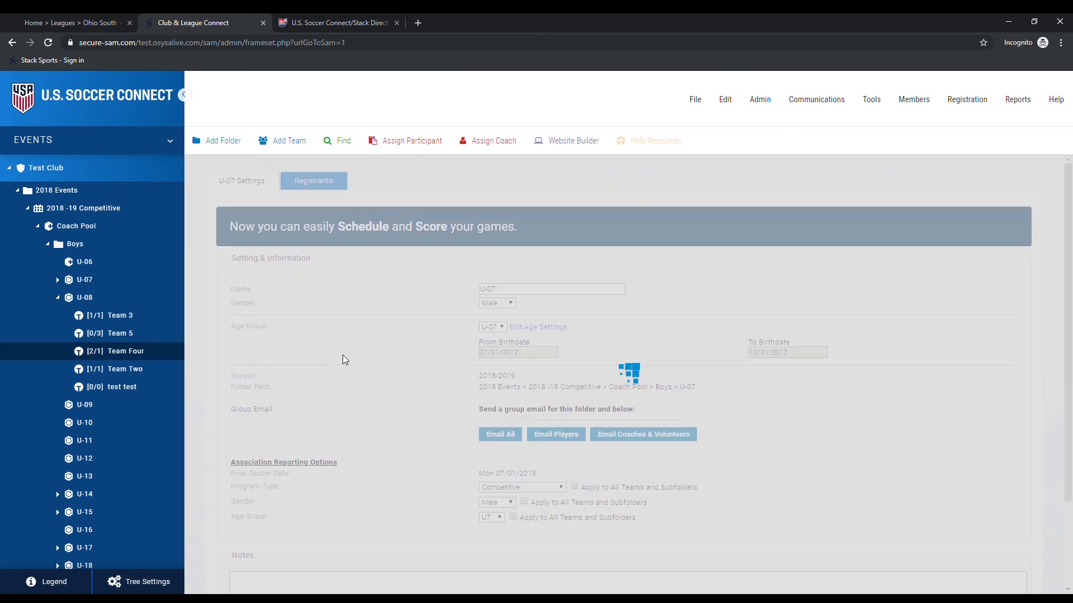
scroll(464, 333, down, 6)
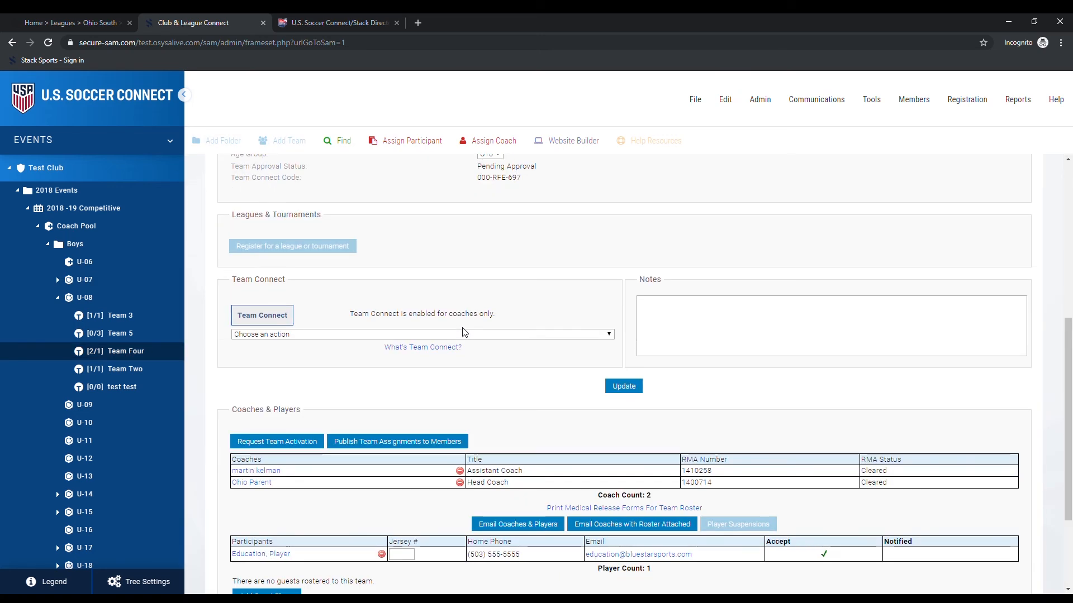
scroll(461, 327, down, 3)
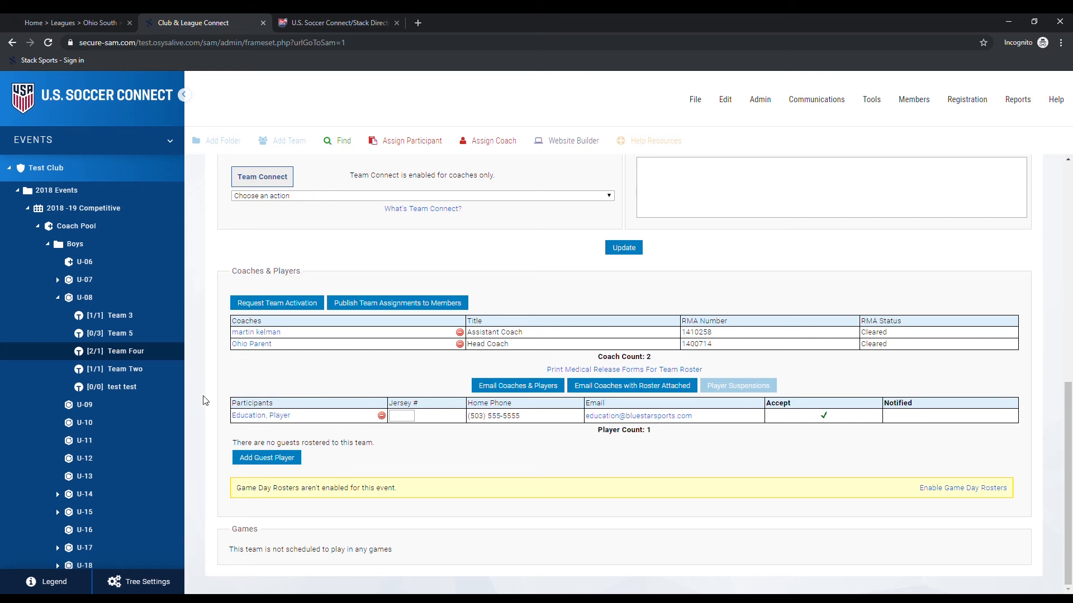
Step: Open Team Two in the boys U-08 folder and check the League & Tournament Directory for its registration options
click(114, 369)
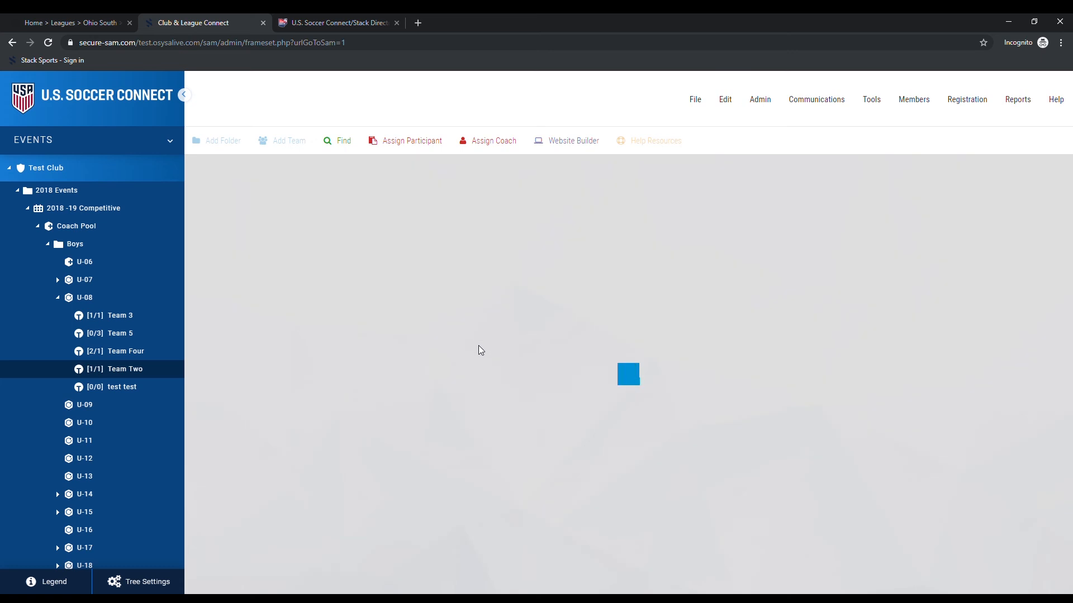
scroll(479, 349, down, 4)
scroll(480, 350, down, 1)
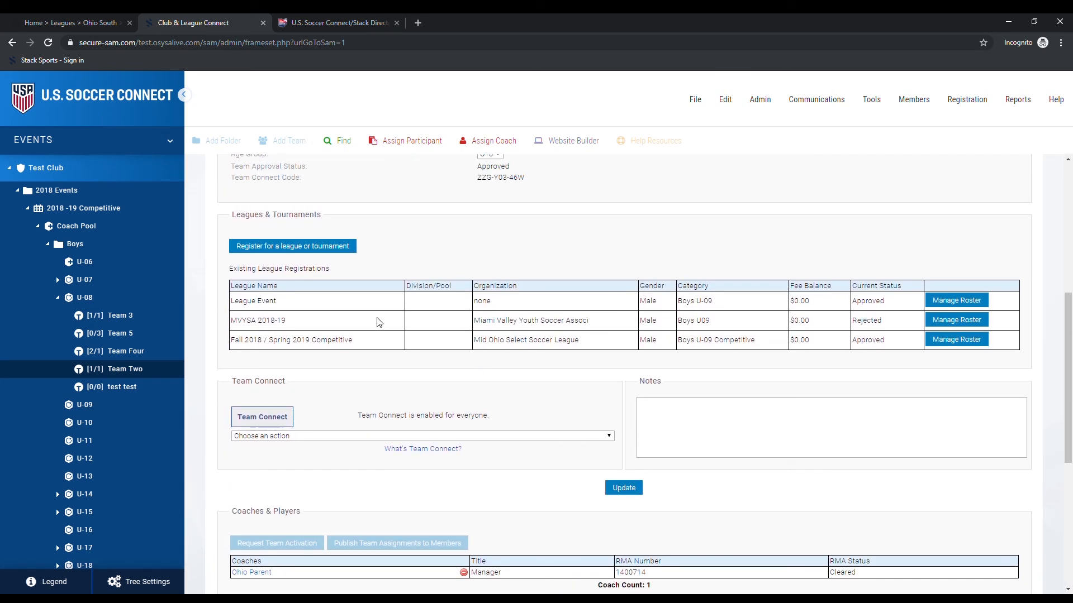
click(323, 248)
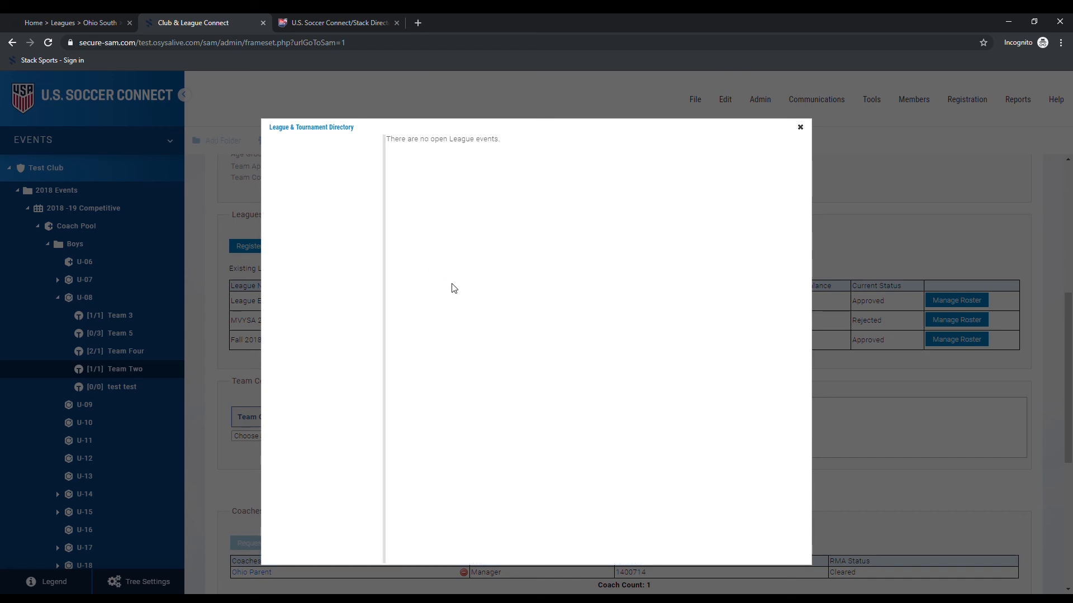
click(800, 127)
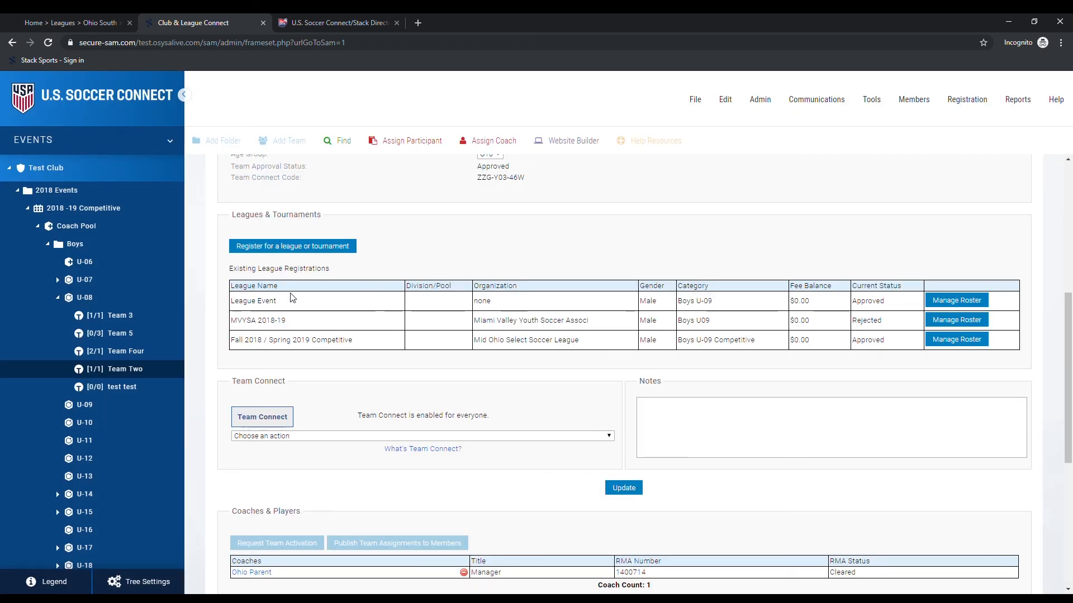
Step: Review Team Two's existing league registrations and their statuses, along with its association reporting options and its Coaches & Players section
drag(222, 276, 257, 309)
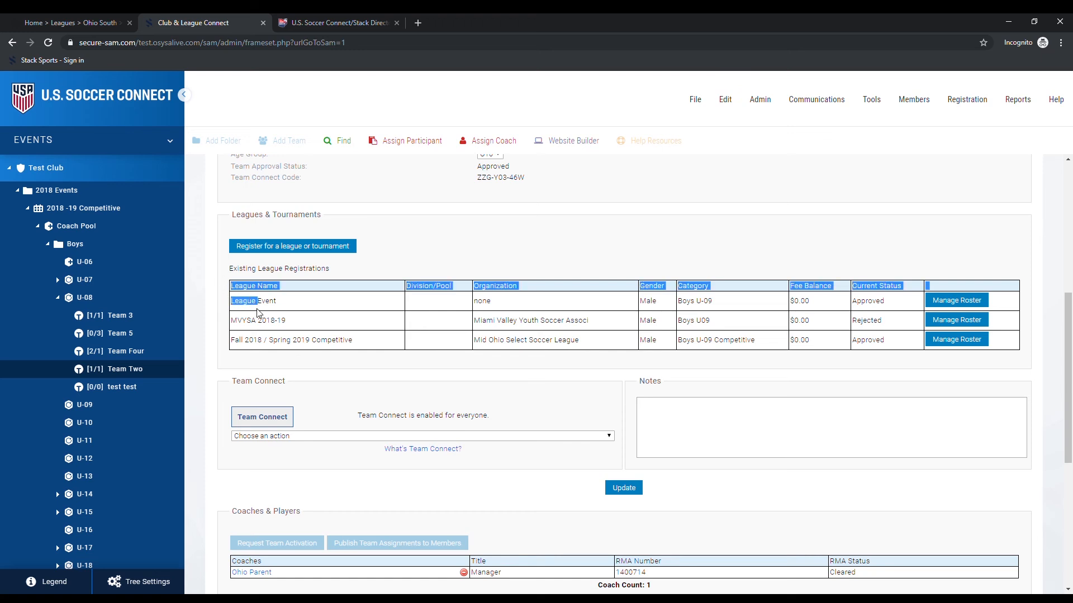
click(226, 294)
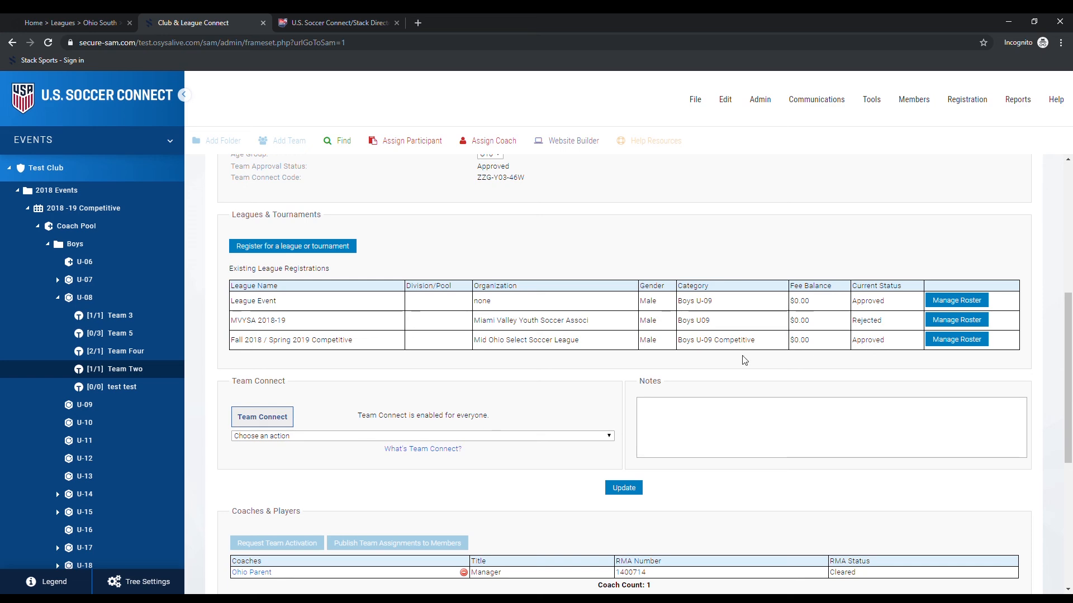
scroll(647, 358, down, 1)
scroll(649, 359, up, 3)
scroll(648, 358, up, 1)
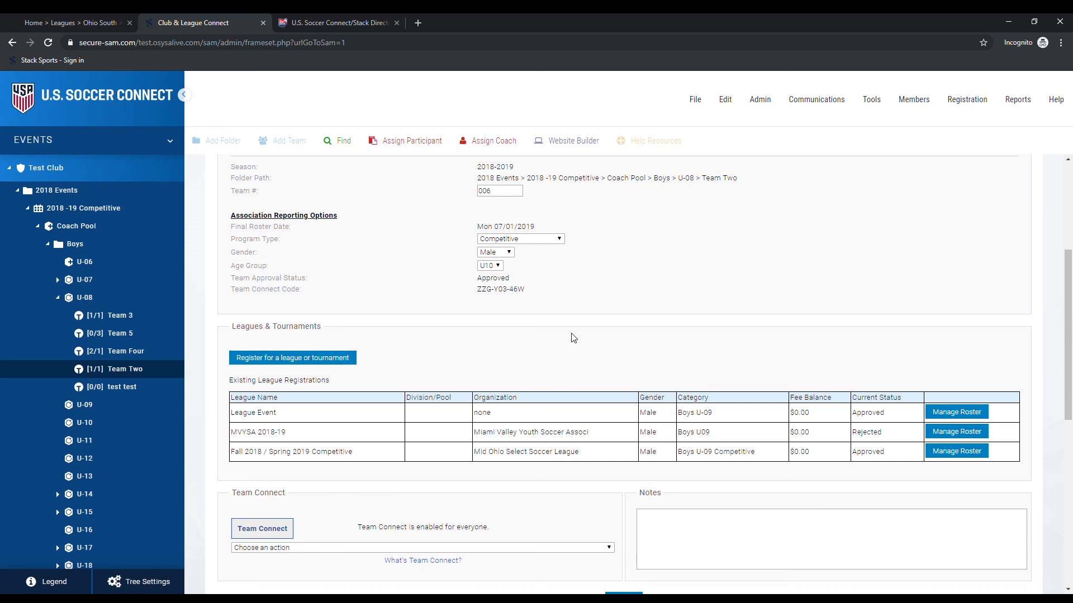
scroll(571, 338, up, 5)
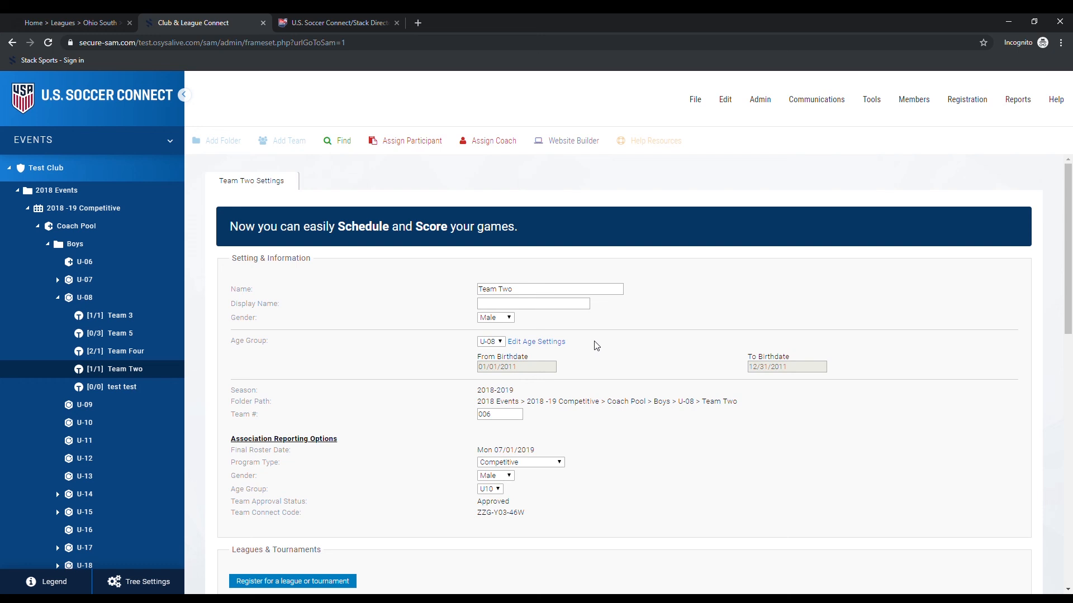
scroll(609, 353, down, 8)
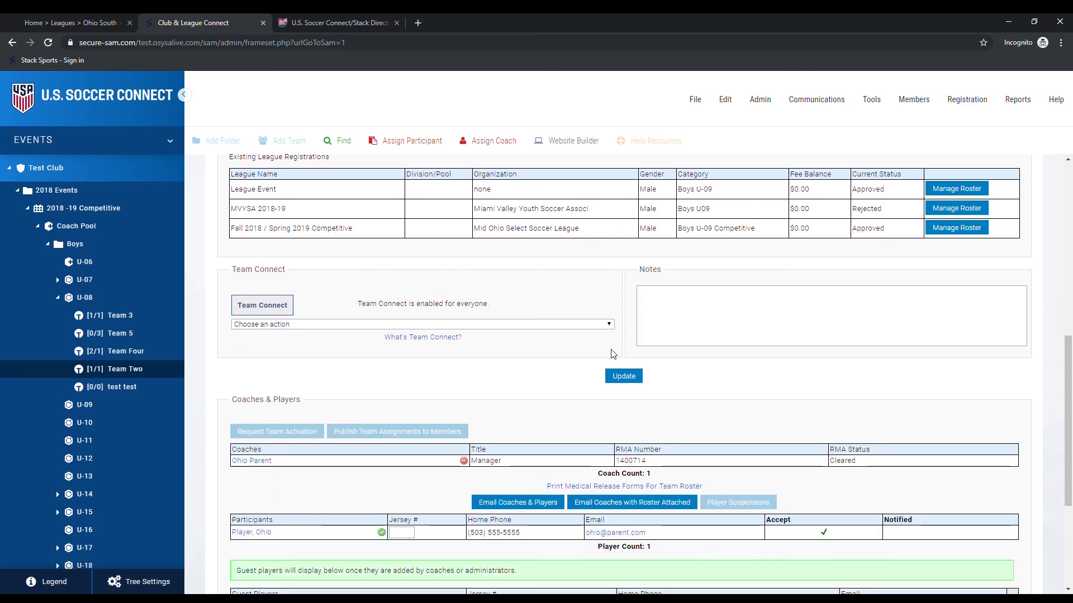
scroll(613, 354, up, 5)
scroll(613, 354, up, 3)
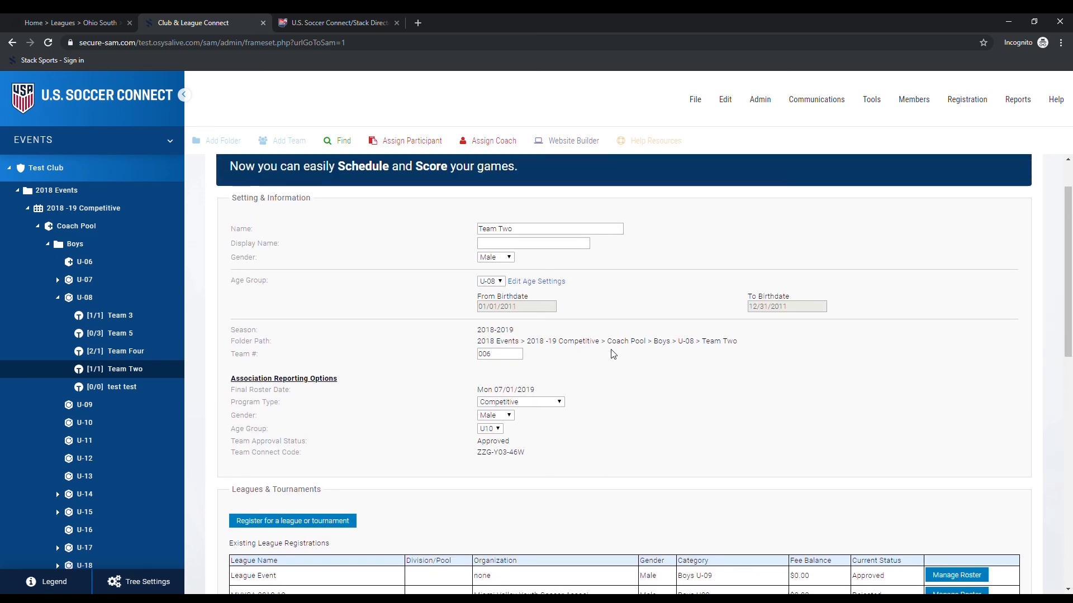
scroll(613, 354, down, 3)
scroll(613, 354, up, 2)
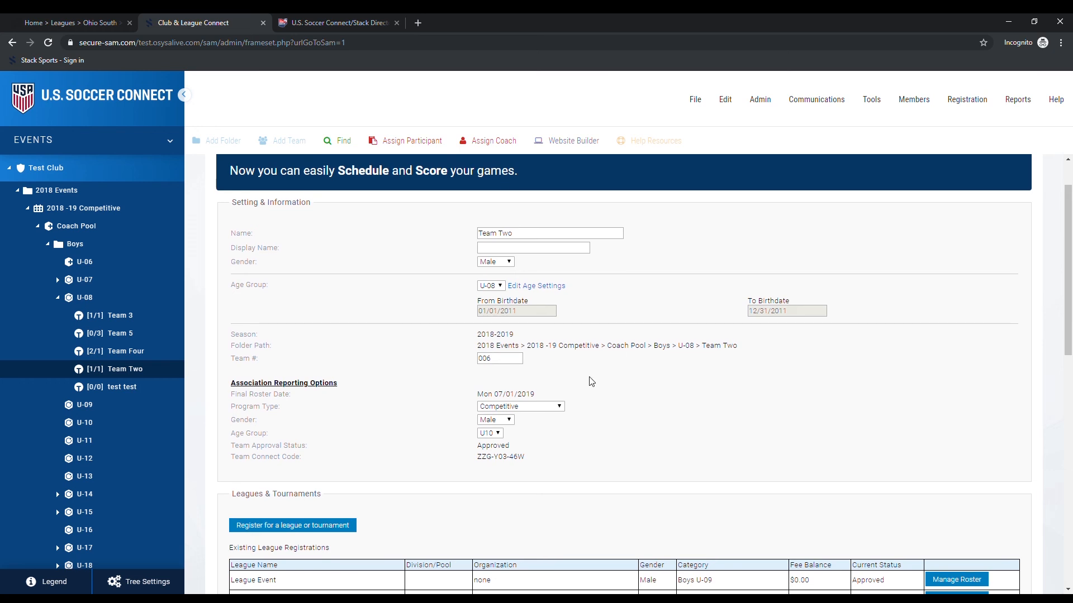
scroll(592, 379, down, 6)
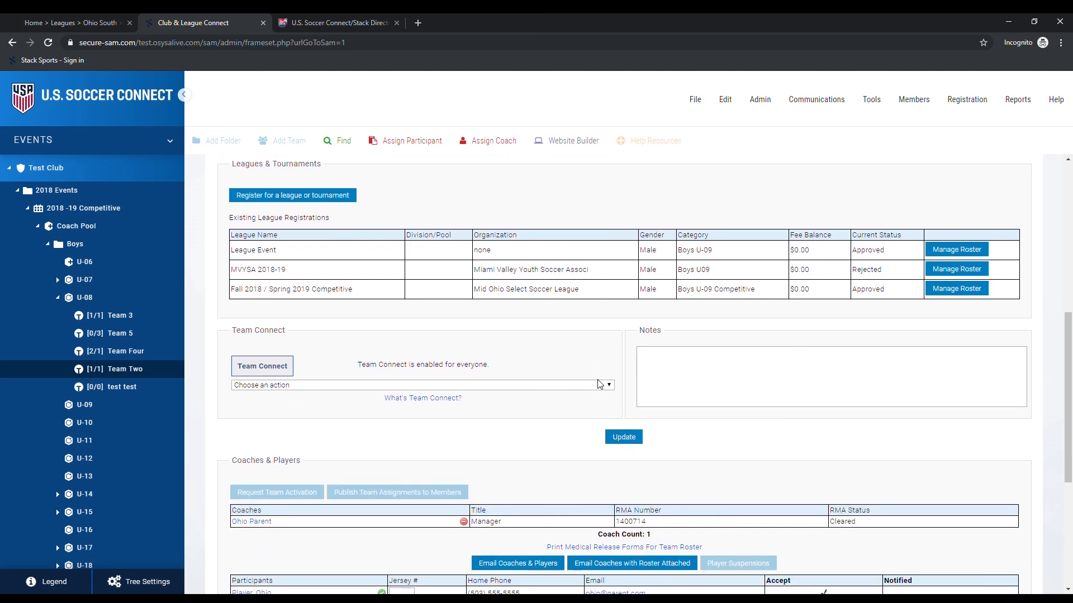
scroll(599, 384, up, 2)
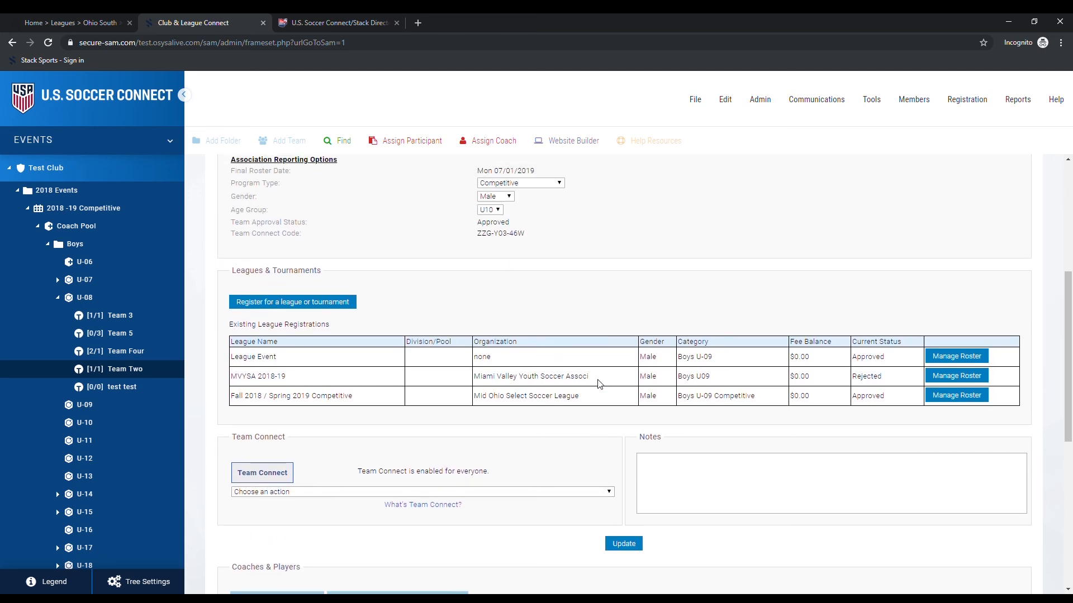
scroll(599, 385, up, 1)
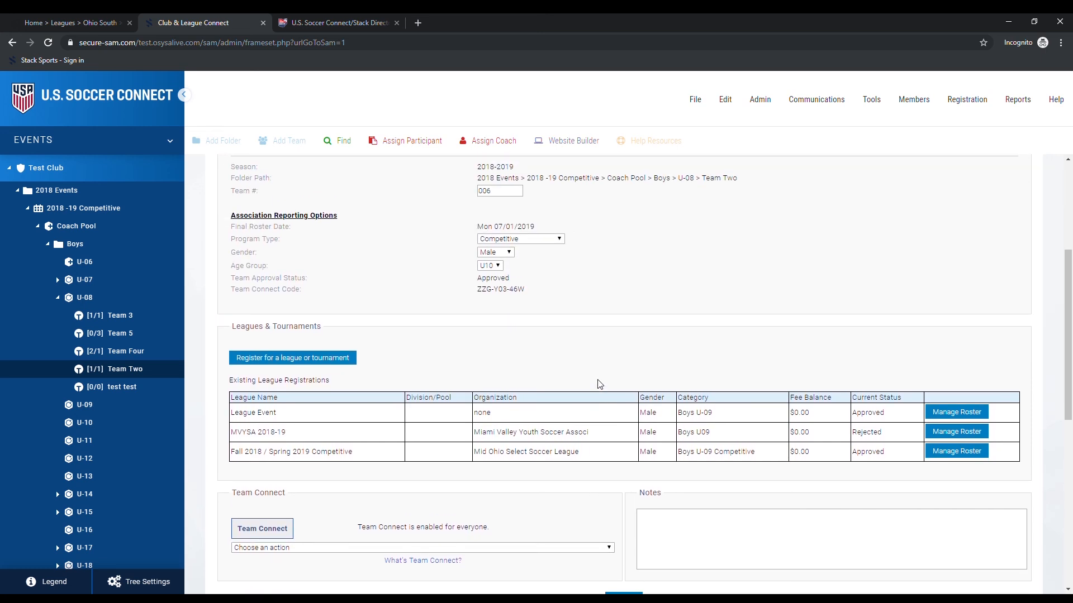